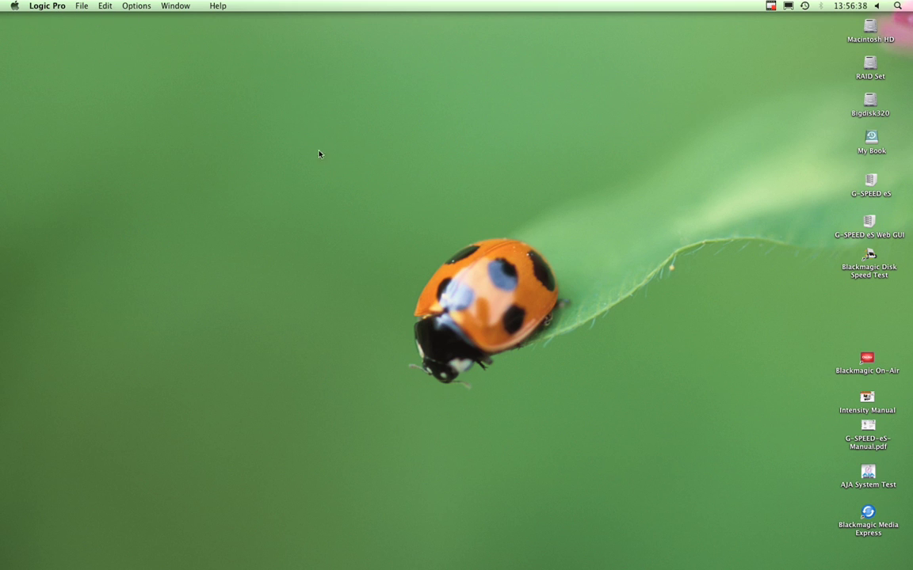
# Step: Open the new-project template chooser from the File menu and move it lower on screen
pyautogui.click(79, 7)
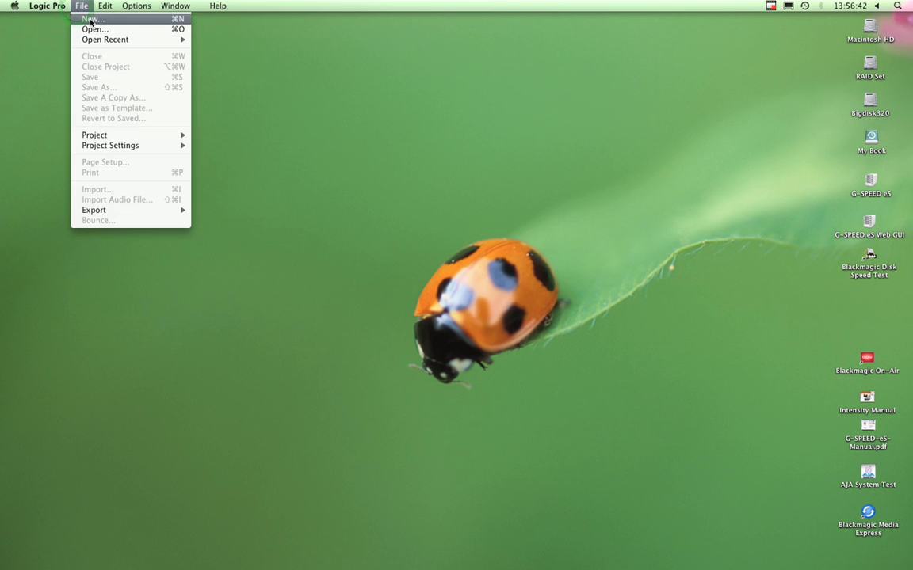
pyautogui.click(91, 19)
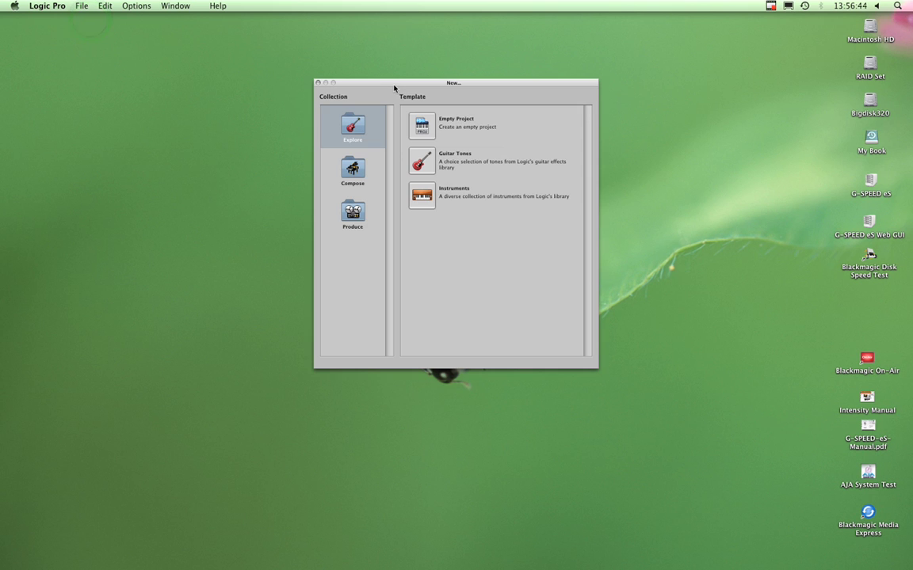
pyautogui.moveTo(394, 88); pyautogui.dragTo(396, 122)
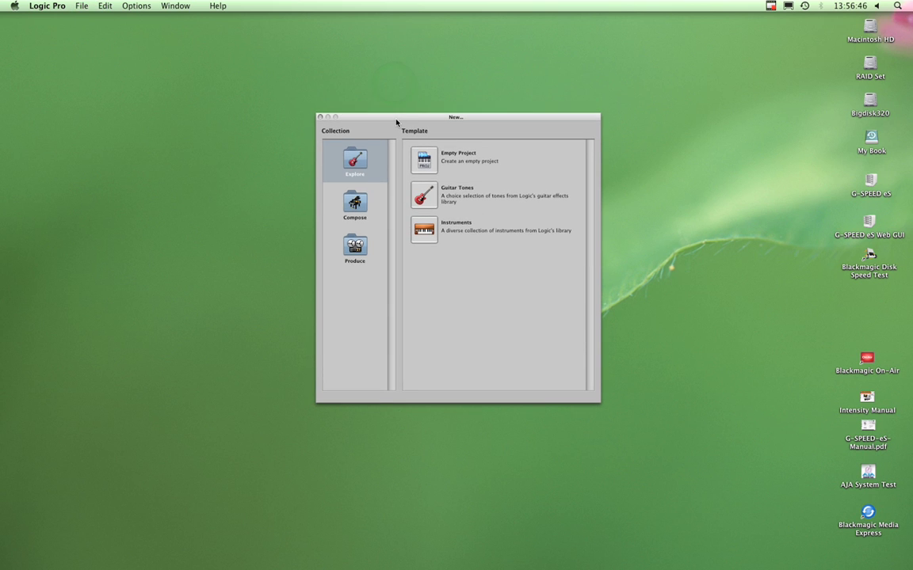
# Step: Cycle through the Explore, Compose and Produce template collections, finishing on Explore
pyautogui.click(355, 204)
pyautogui.press('Down')
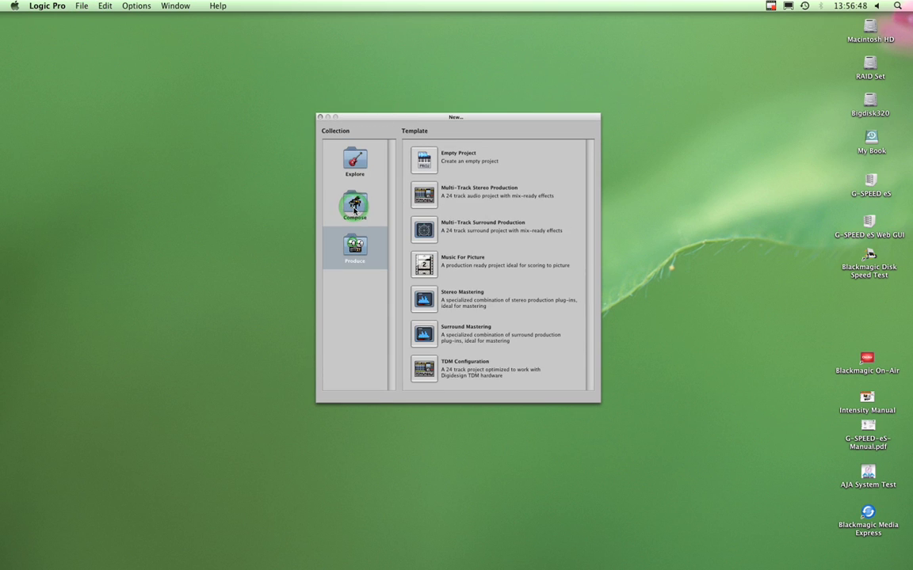
pyautogui.click(355, 163)
pyautogui.click(355, 205)
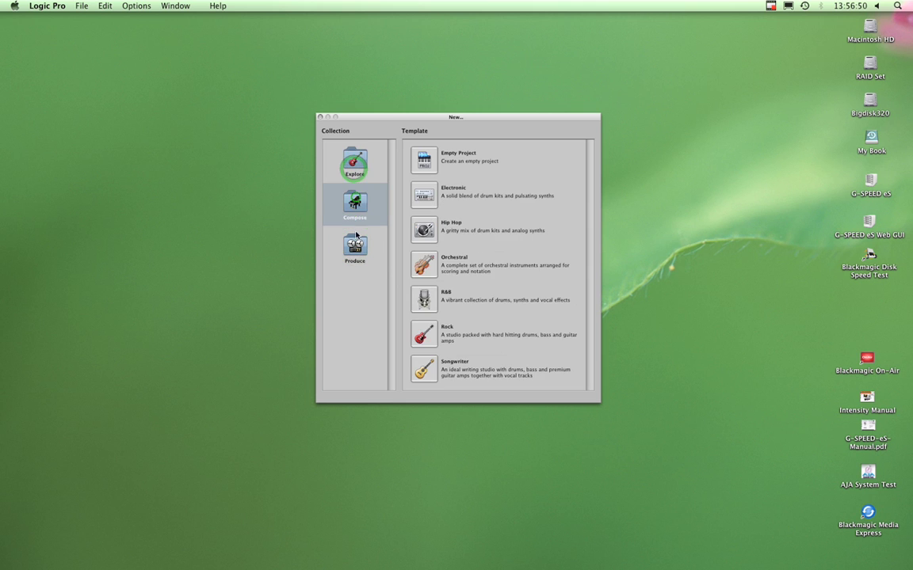
pyautogui.click(355, 242)
pyautogui.click(355, 162)
pyautogui.click(356, 208)
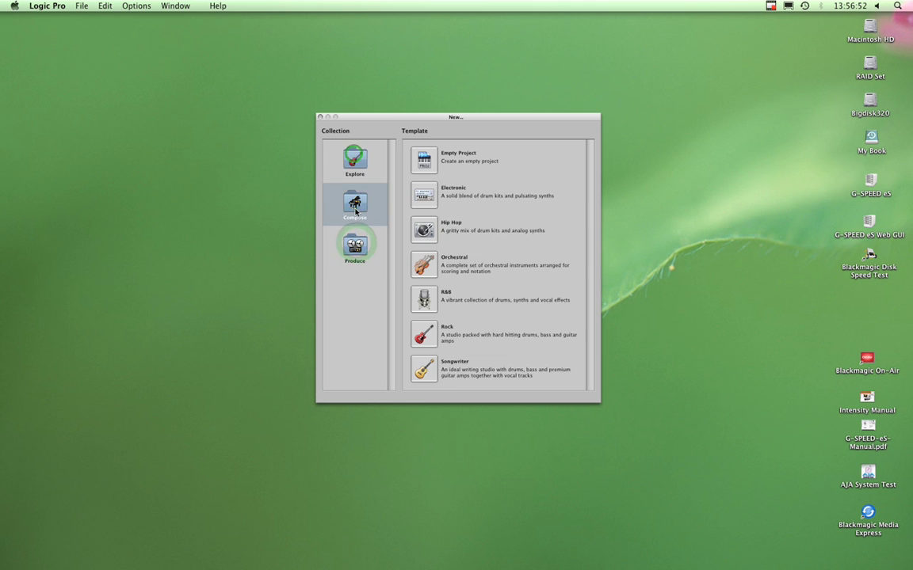
pyautogui.press('Down')
pyautogui.click(355, 165)
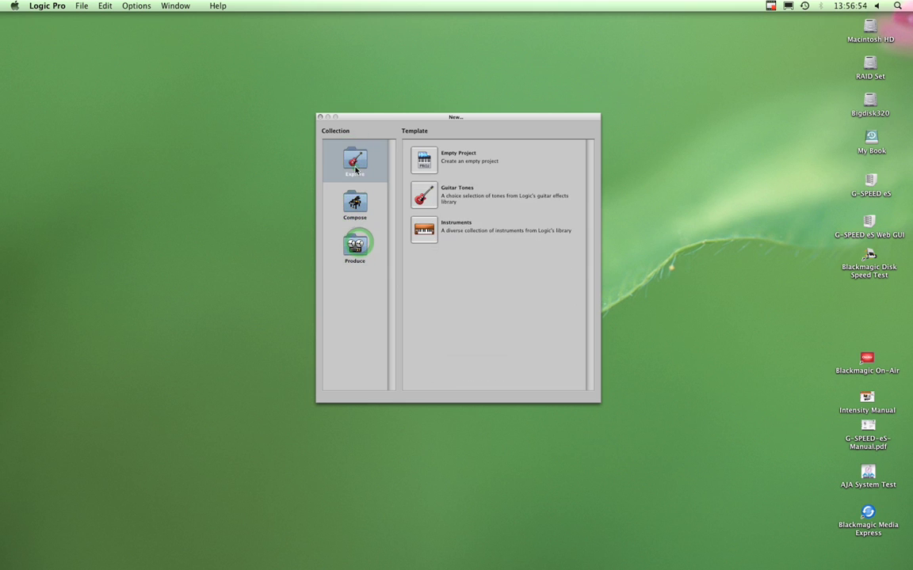
pyautogui.press('Down')
pyautogui.press('Down')
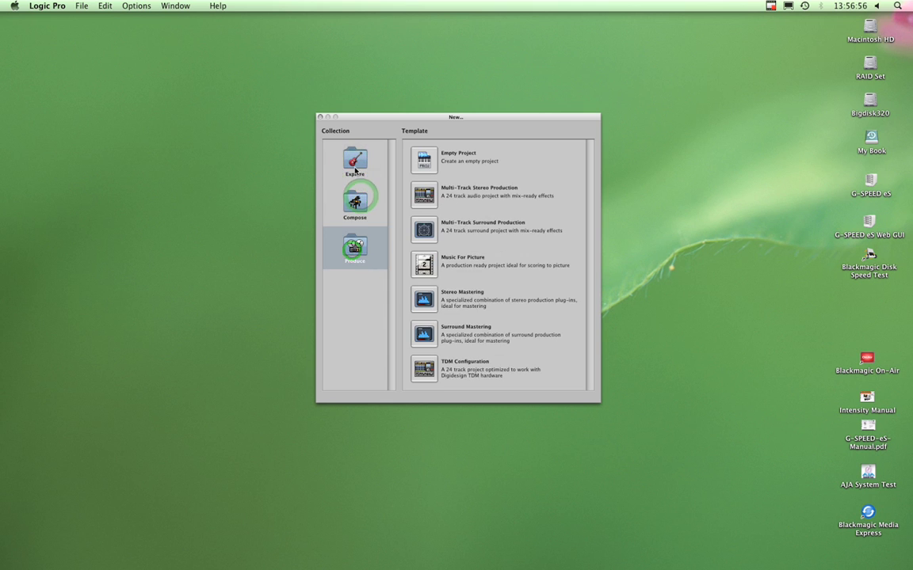
pyautogui.click(355, 166)
pyautogui.click(357, 202)
pyautogui.press('Down')
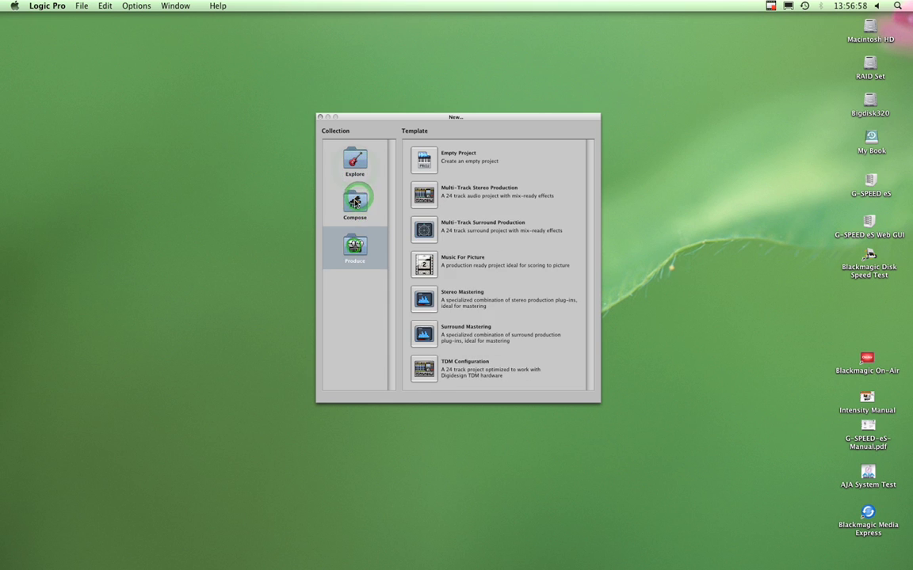
pyautogui.click(355, 202)
pyautogui.press('Up')
pyautogui.press('Down')
pyautogui.press('Down')
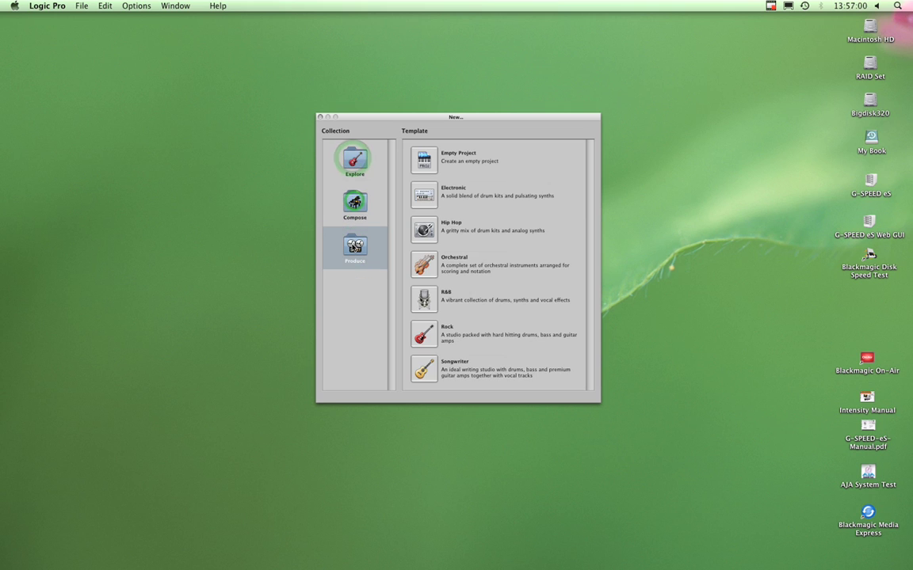
pyautogui.click(355, 166)
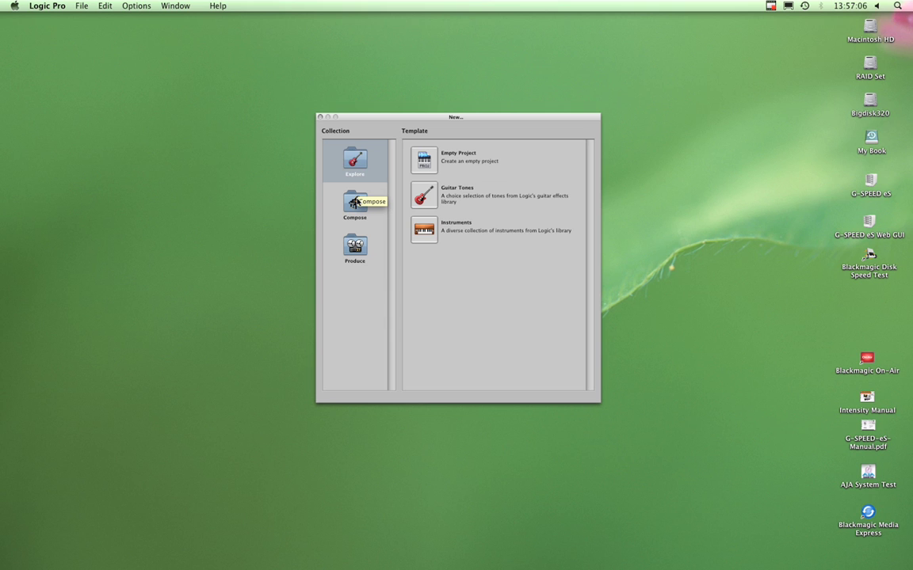
pyautogui.click(356, 202)
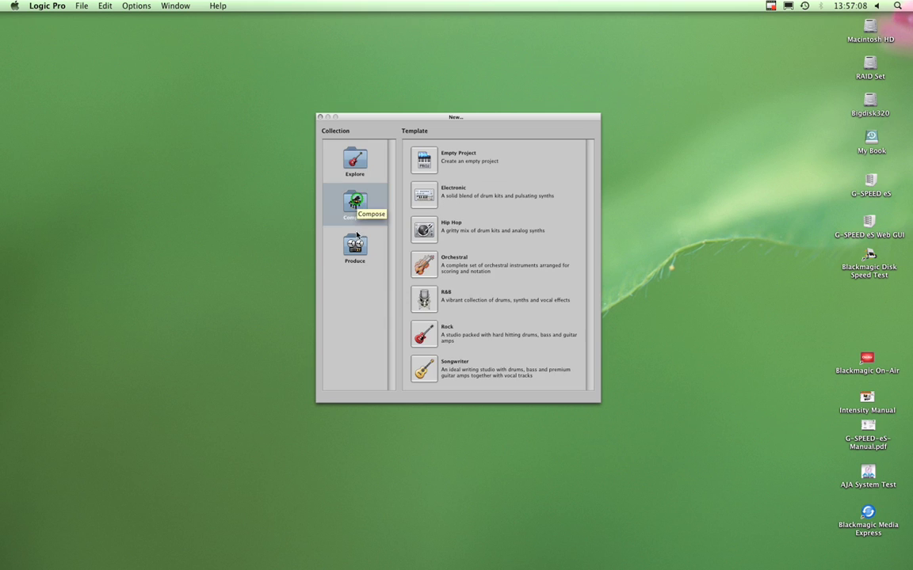
pyautogui.click(355, 244)
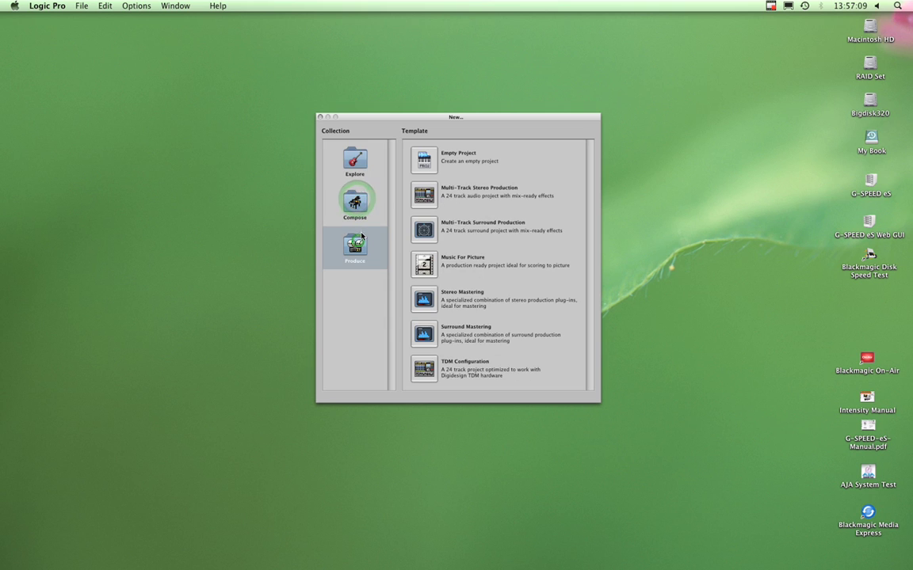
pyautogui.click(356, 168)
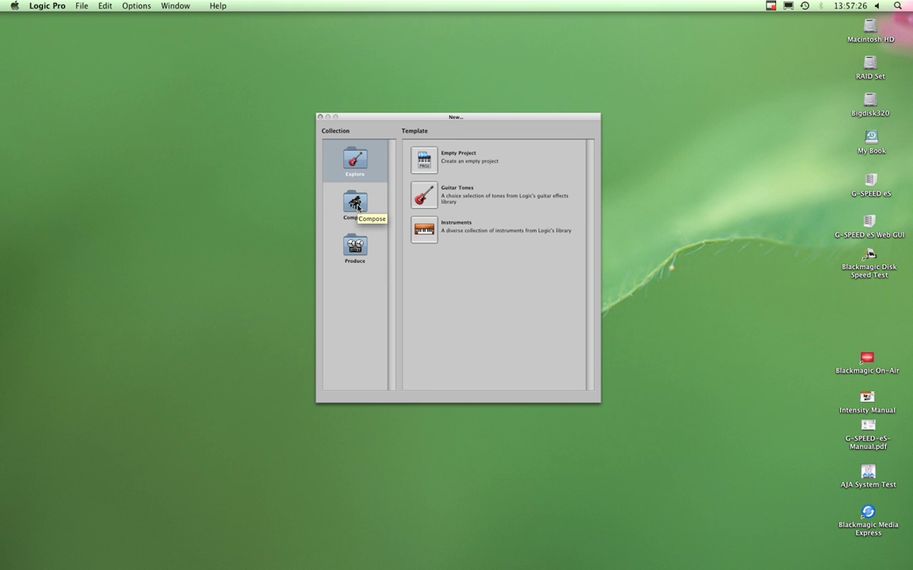
pyautogui.click(356, 205)
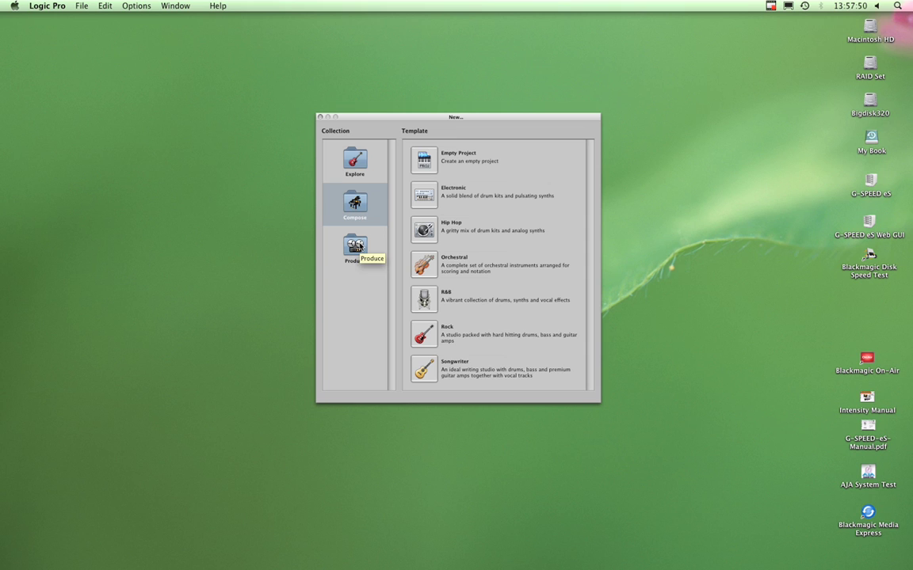
pyautogui.click(356, 246)
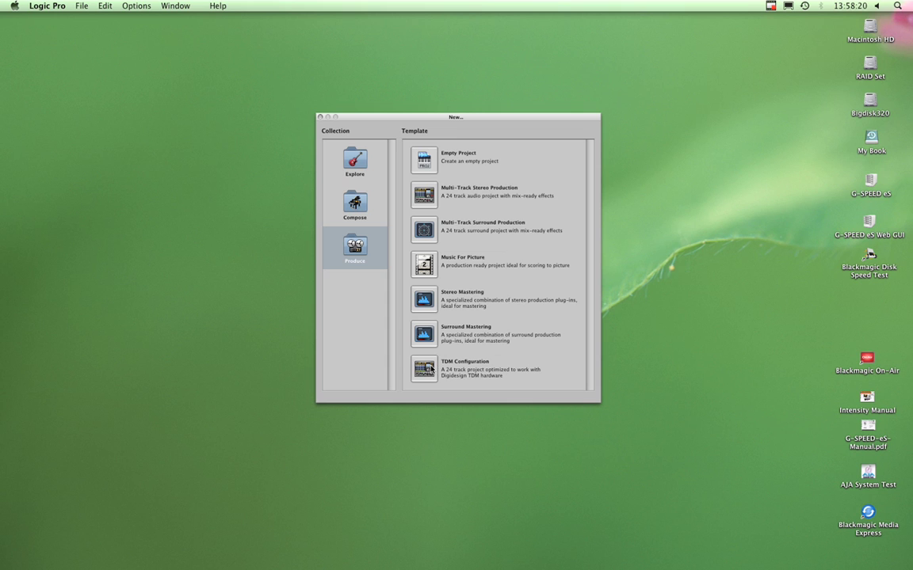
# Step: Preview the Explore, Compose and Produce collections' templates by switching between them repeatedly
pyautogui.click(355, 203)
pyautogui.click(355, 161)
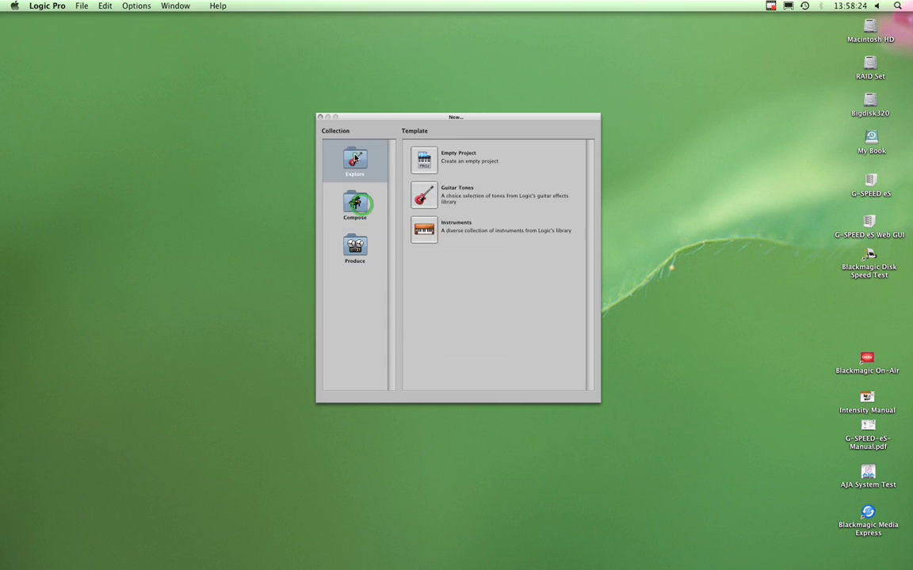
pyautogui.click(355, 203)
pyautogui.click(354, 244)
pyautogui.click(355, 203)
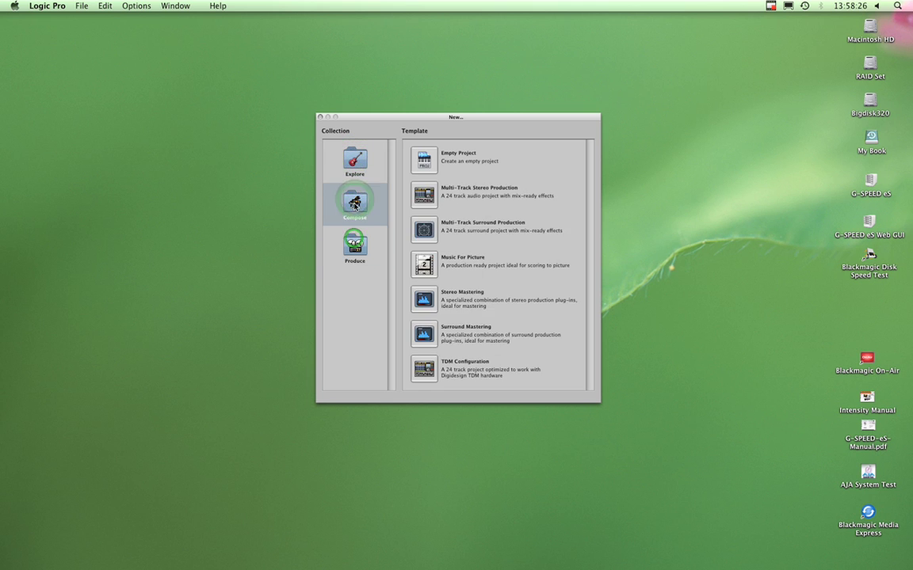
pyautogui.click(355, 161)
pyautogui.click(355, 202)
pyautogui.click(355, 244)
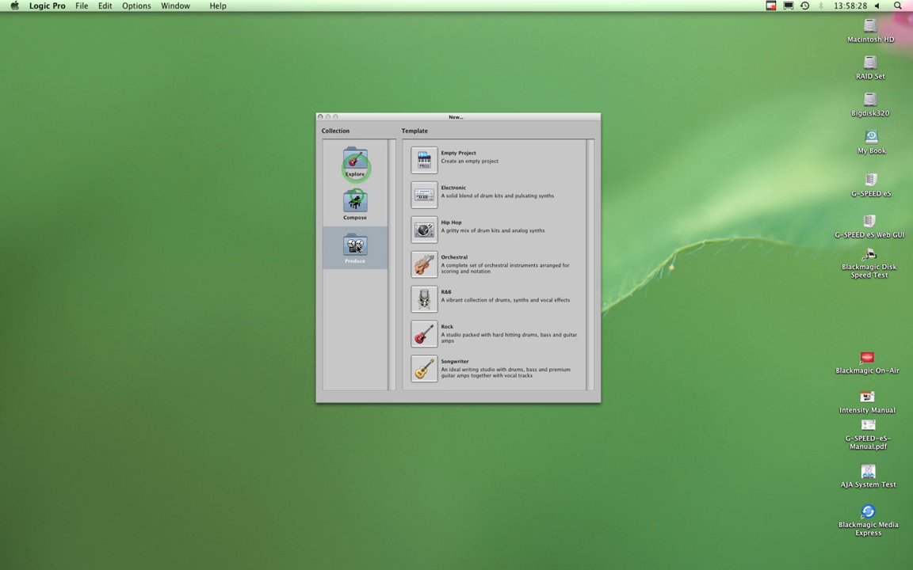
pyautogui.click(358, 164)
pyautogui.click(355, 203)
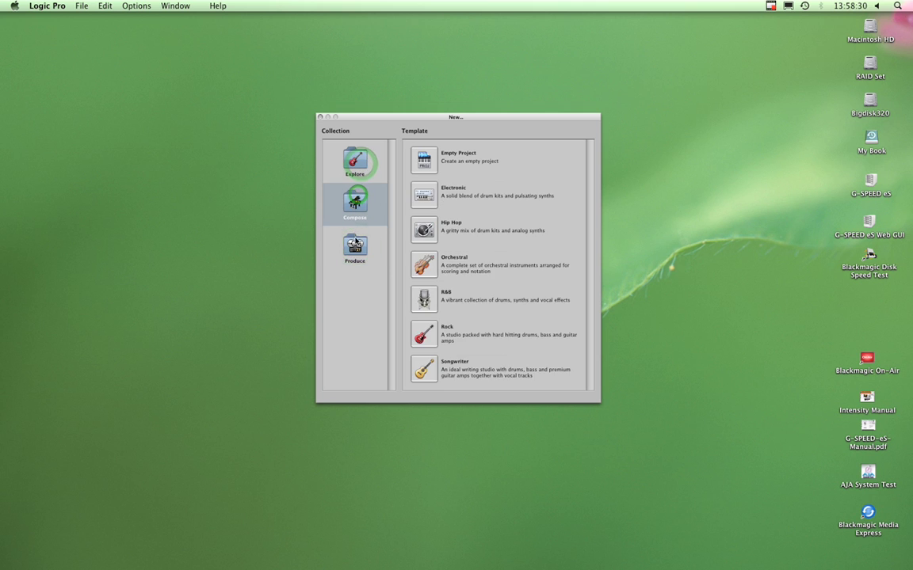
pyautogui.click(357, 244)
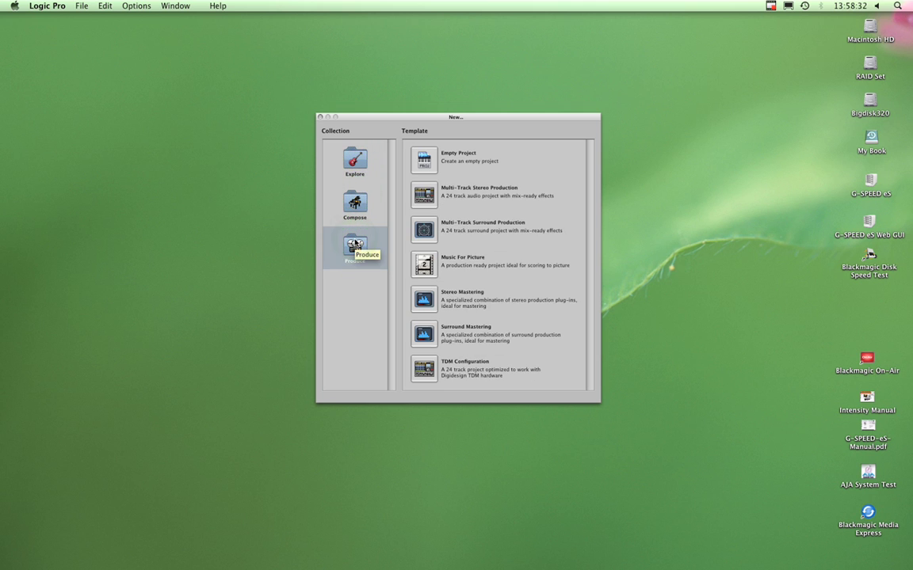
pyautogui.click(355, 163)
pyautogui.click(355, 204)
pyautogui.click(355, 247)
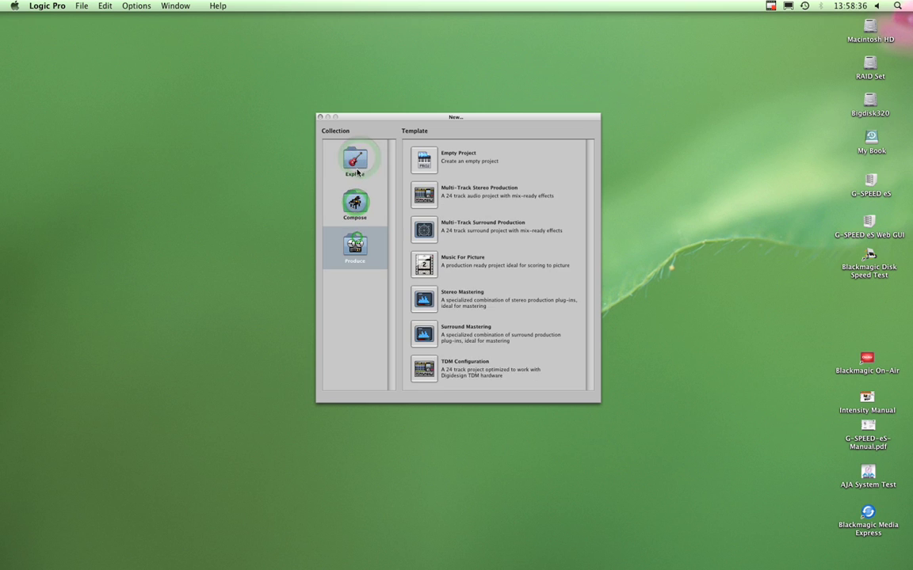
pyautogui.click(355, 163)
pyautogui.click(355, 205)
pyautogui.click(355, 247)
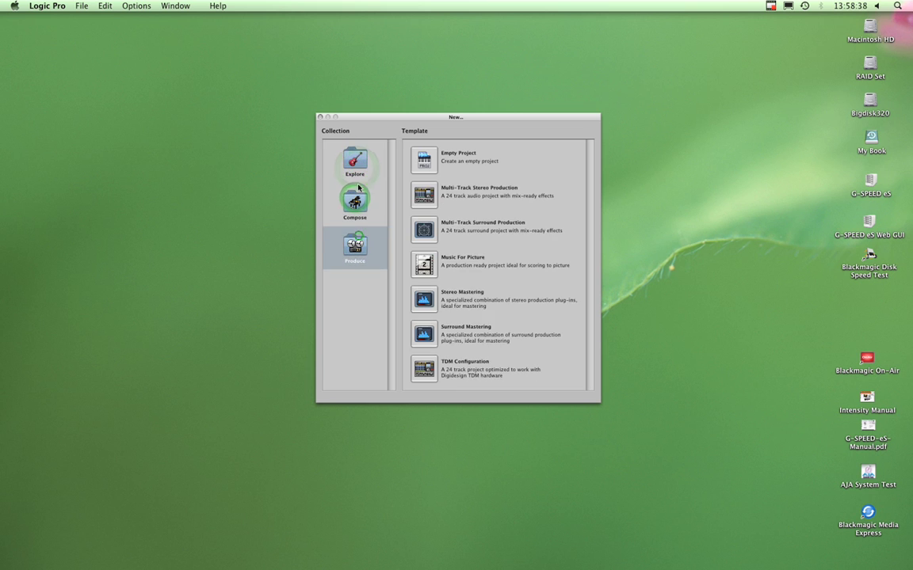
pyautogui.click(355, 162)
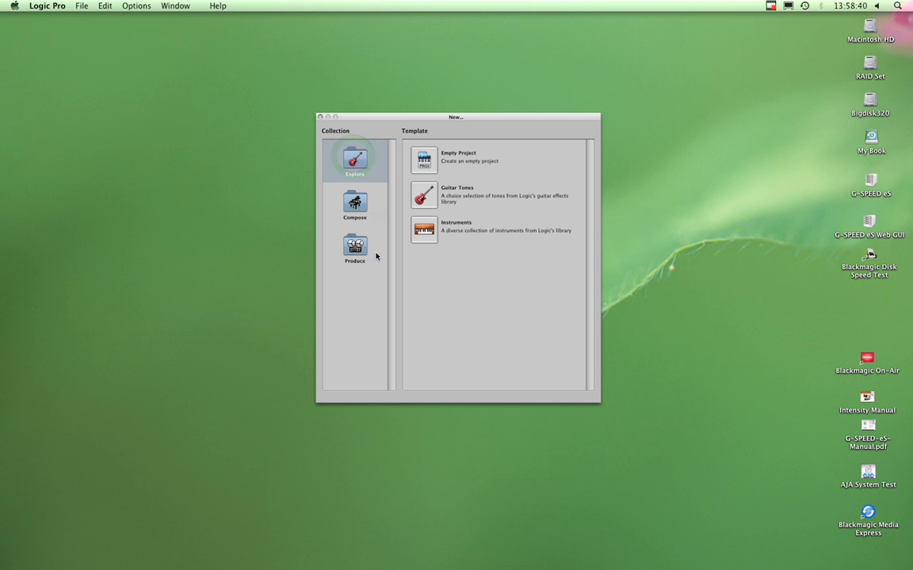
# Step: Compare Explore and Compose again, then start a project from Explore's Empty Project template
pyautogui.click(356, 211)
pyautogui.click(355, 248)
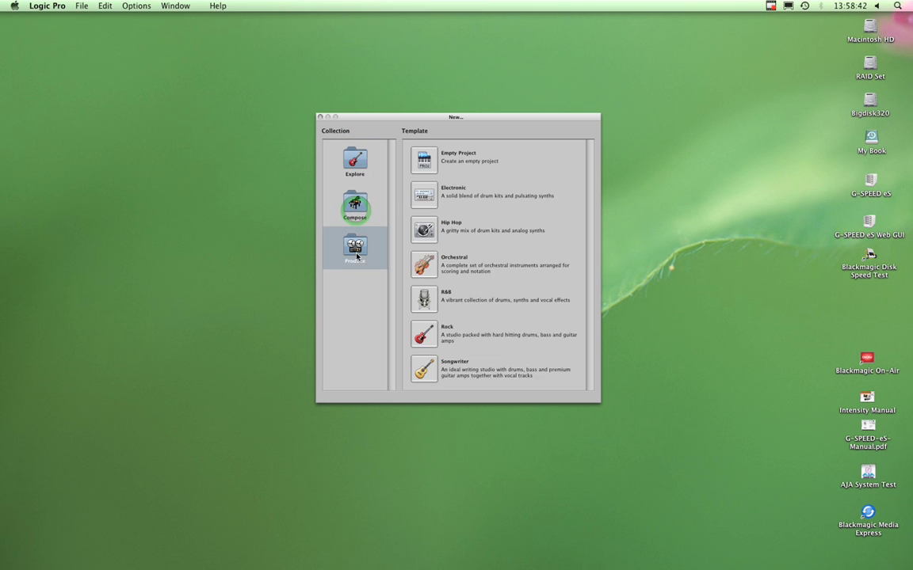
pyautogui.click(356, 207)
pyautogui.click(355, 158)
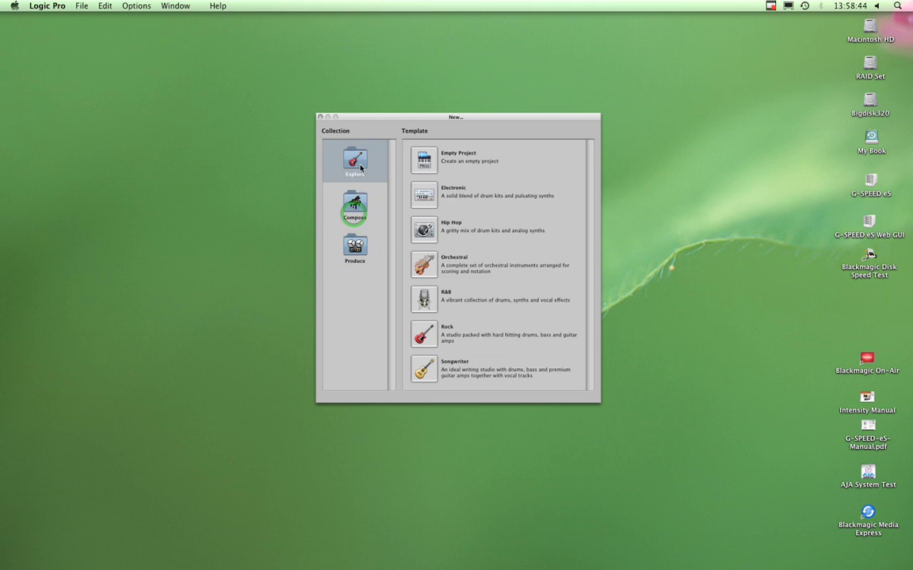
pyautogui.click(356, 204)
pyautogui.click(355, 158)
pyautogui.click(356, 204)
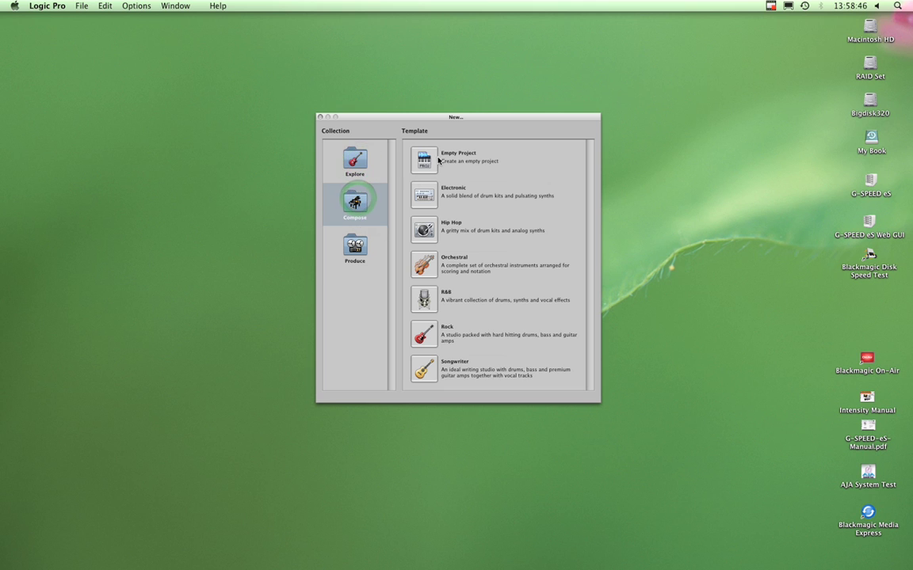
pyautogui.click(355, 163)
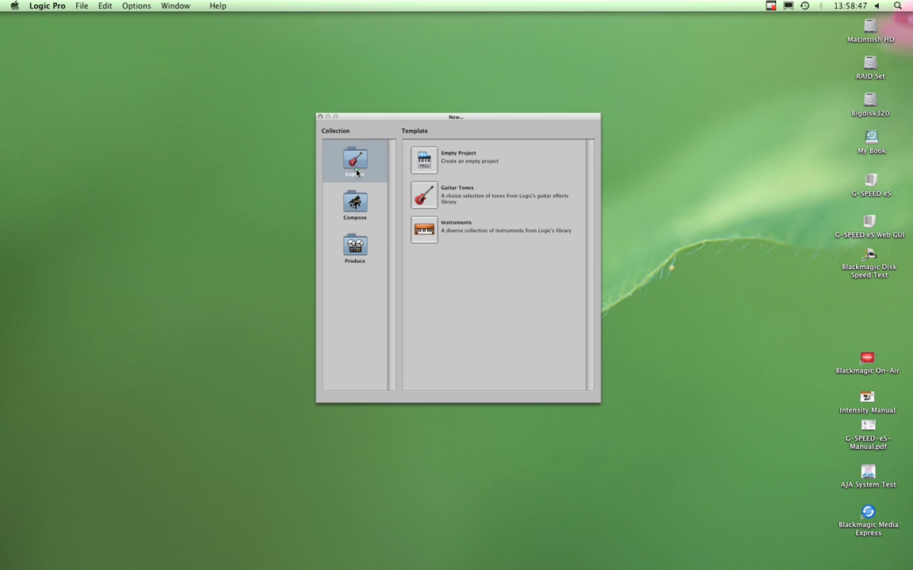
pyautogui.click(423, 163)
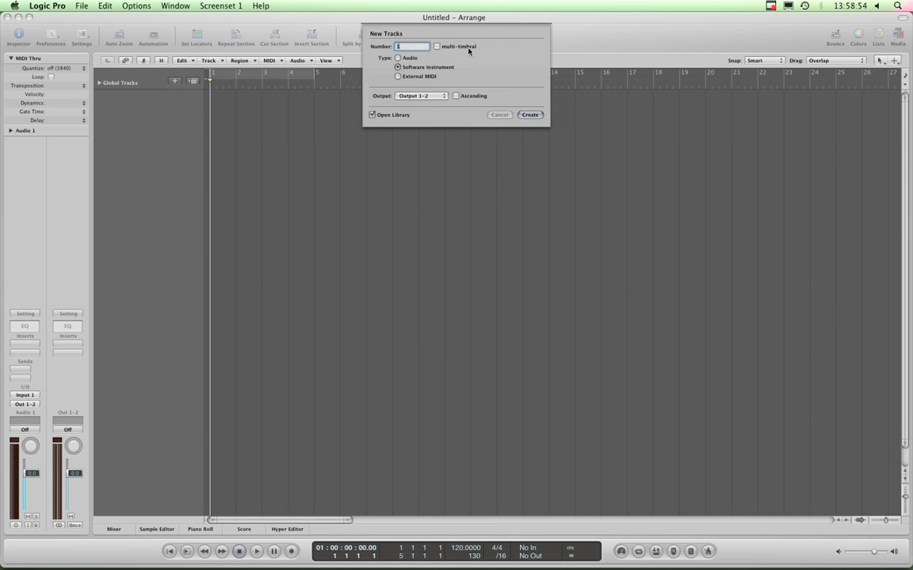
# Step: After trying Audio and External MIDI, choose one Software Instrument track on Output 1-2 with Open Library
pyautogui.click(486, 37)
pyautogui.click(503, 117)
pyautogui.click(398, 58)
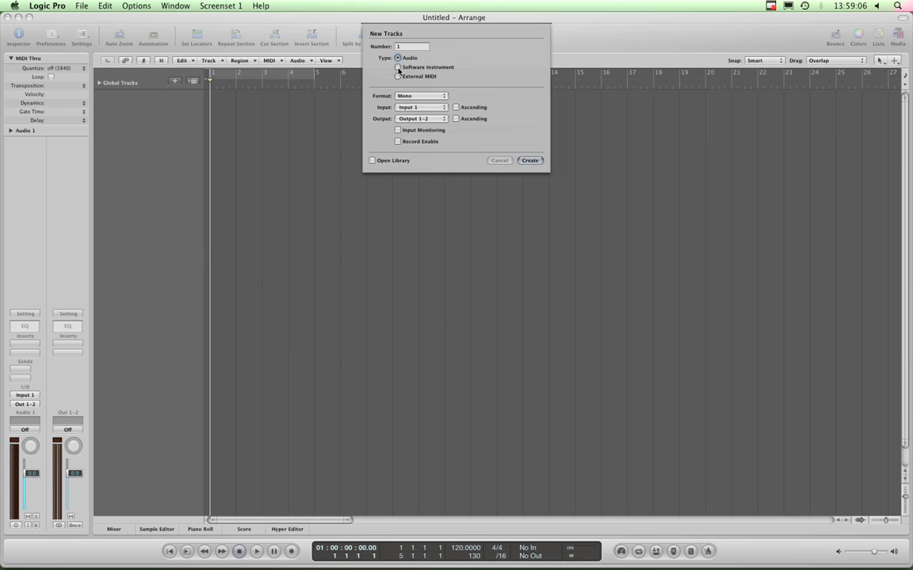
pyautogui.click(398, 67)
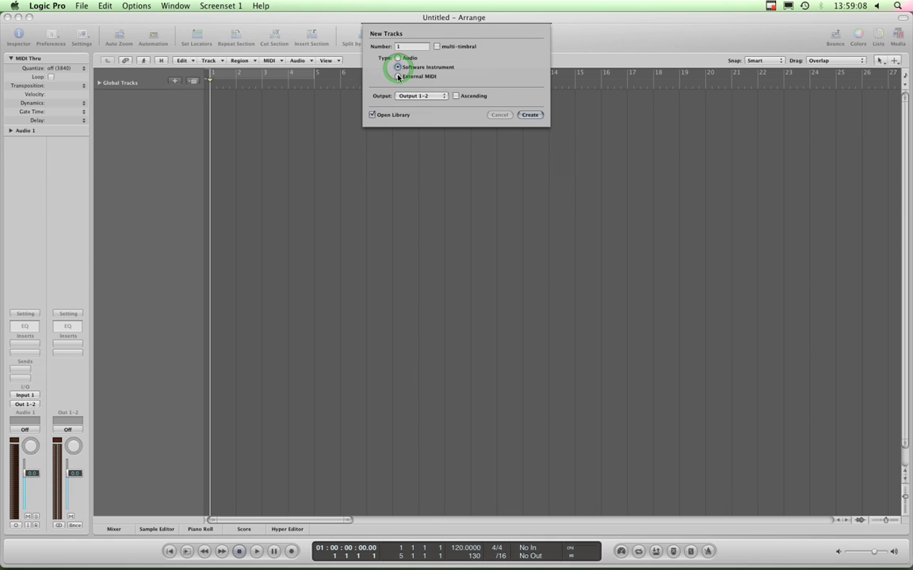
pyautogui.click(398, 76)
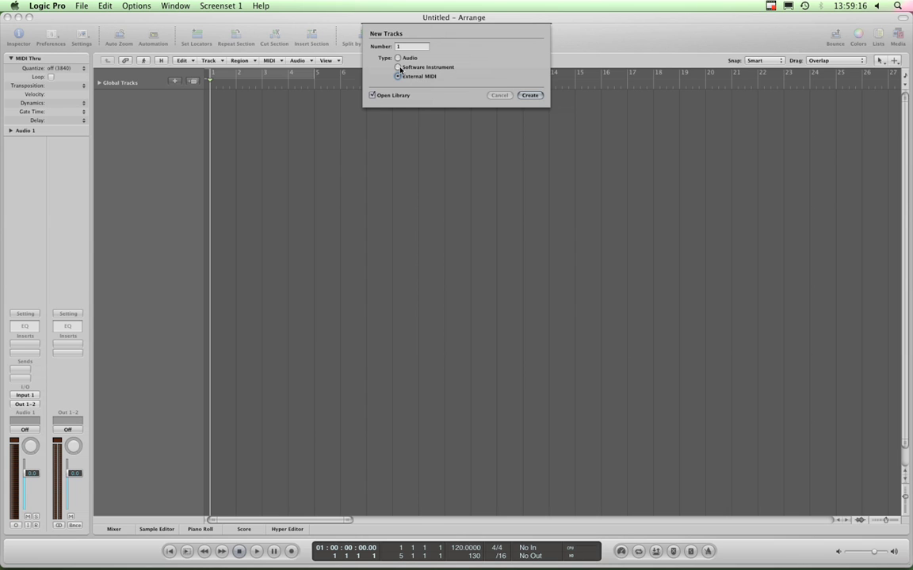
pyautogui.click(399, 68)
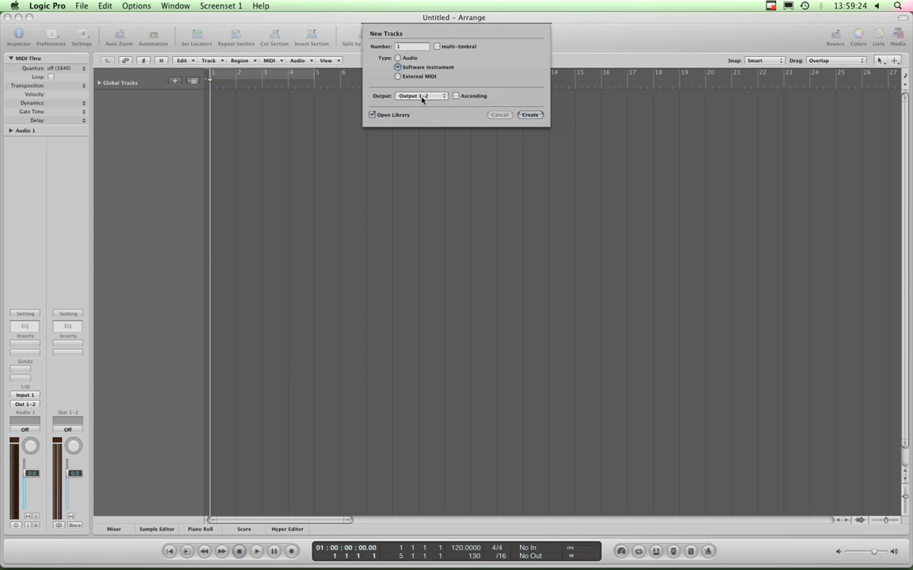
# Step: Create the Inst 1 software instrument track and show the Pop Strings patches in the Library
pyautogui.click(529, 115)
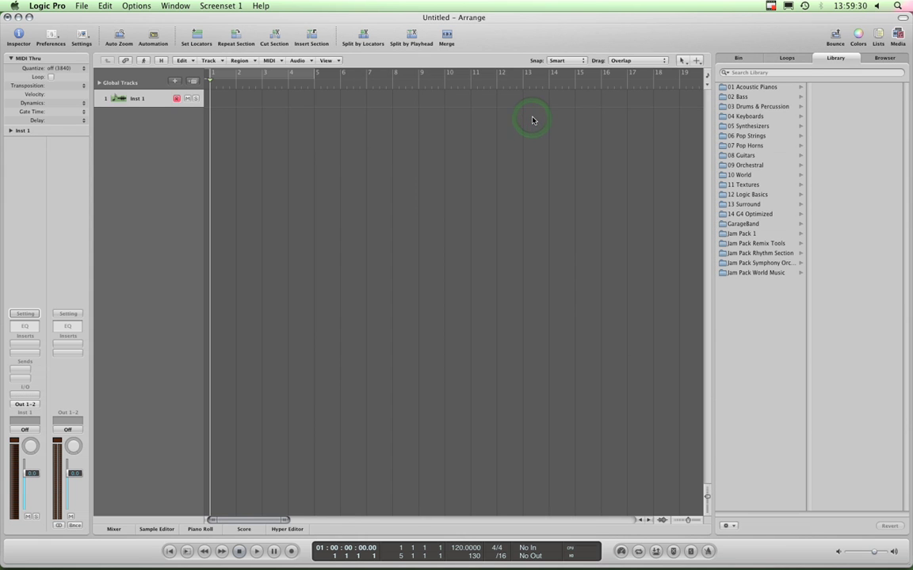
pyautogui.click(150, 102)
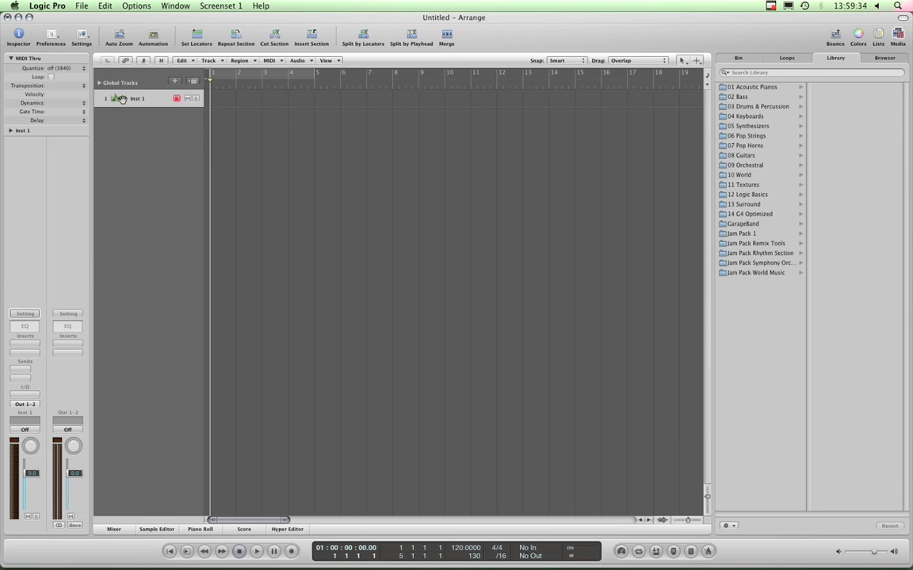
pyautogui.click(120, 100)
pyautogui.click(124, 103)
pyautogui.click(747, 136)
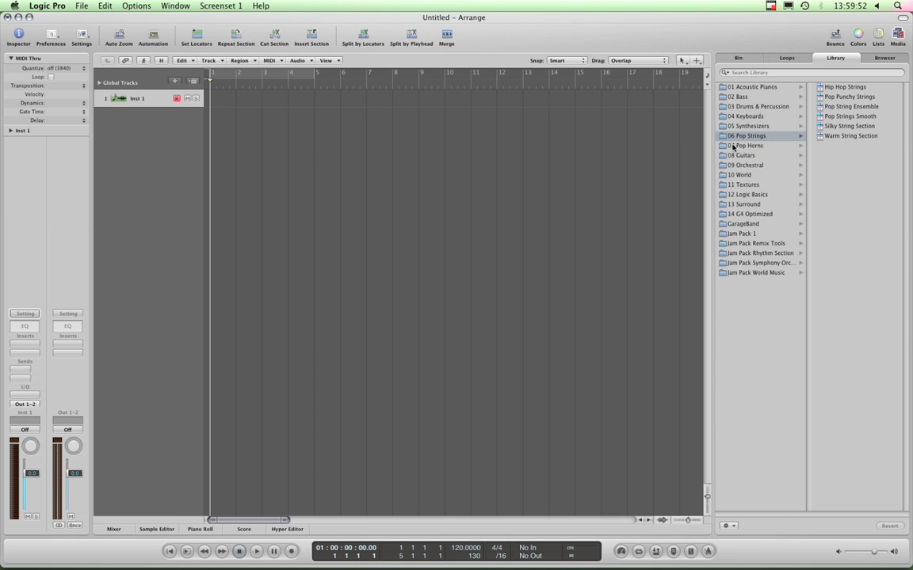
# Step: Glance at the file browser, Bin and Loops tabs, then return to the Library
pyautogui.click(883, 59)
pyautogui.click(836, 58)
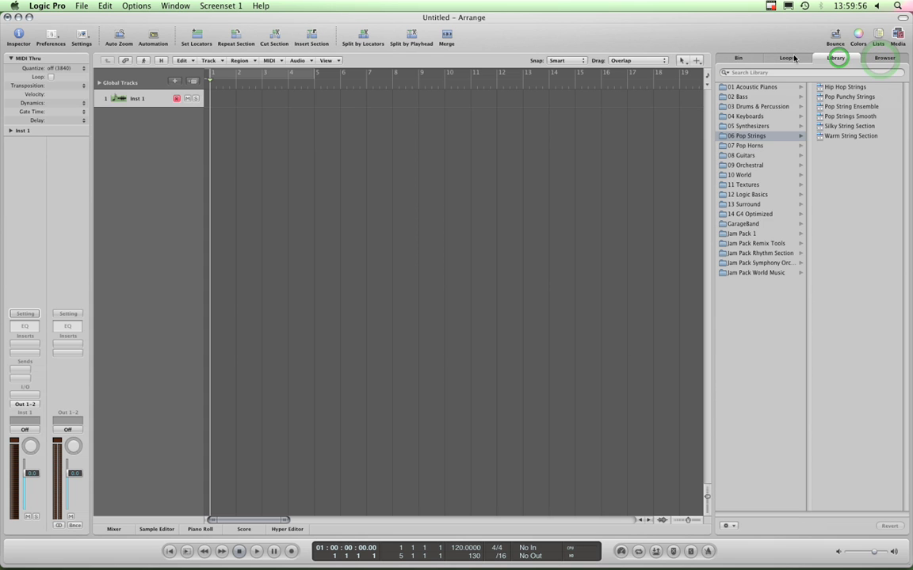
pyautogui.click(755, 58)
pyautogui.click(781, 58)
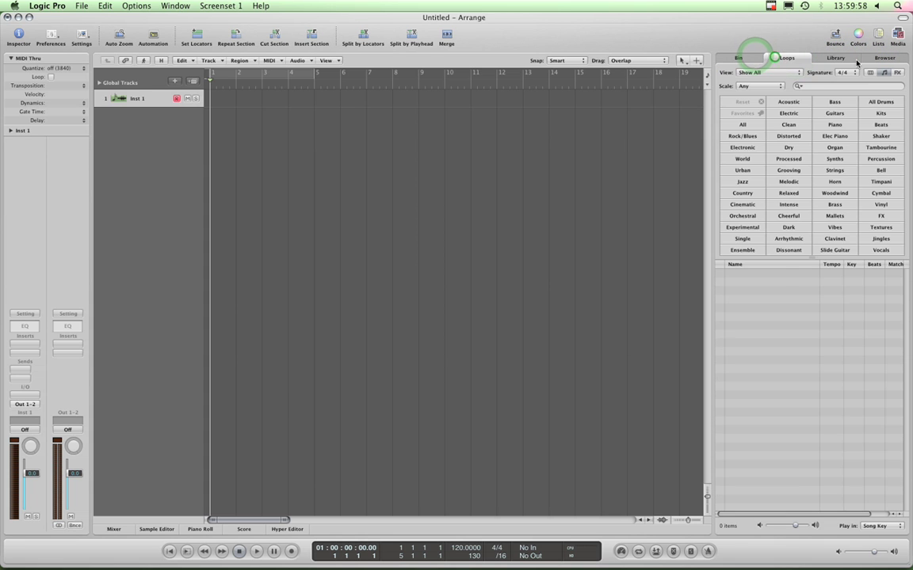
pyautogui.click(831, 60)
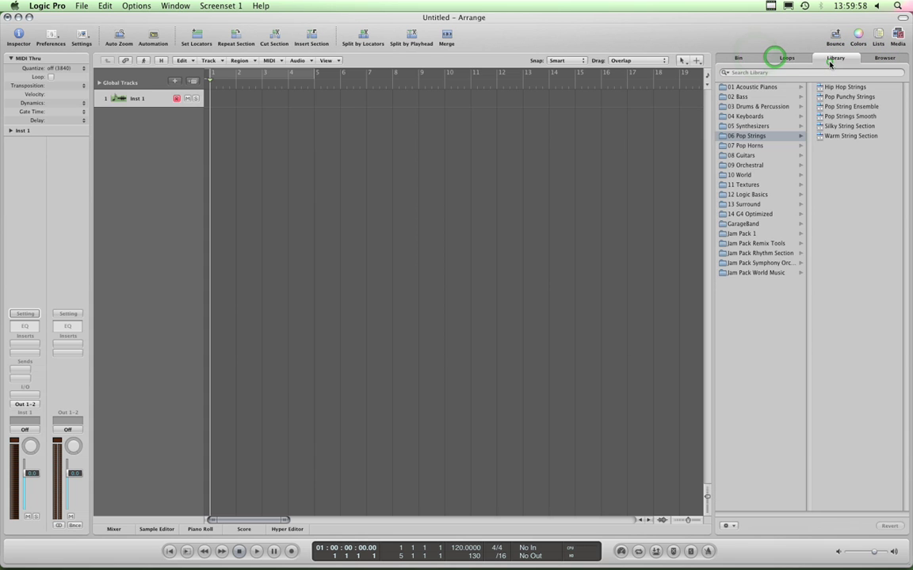
# Step: Browse the Library to 13 Surround > 09 Surround Orchestral > 02 Surround Brass
pyautogui.click(745, 155)
pyautogui.click(745, 166)
pyautogui.click(748, 194)
pyautogui.click(745, 135)
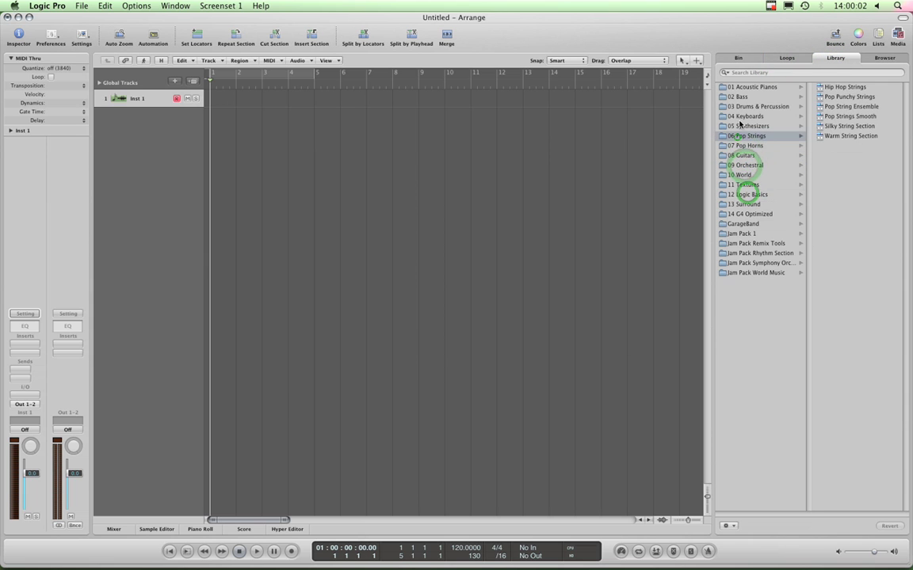
pyautogui.click(740, 109)
pyautogui.click(748, 174)
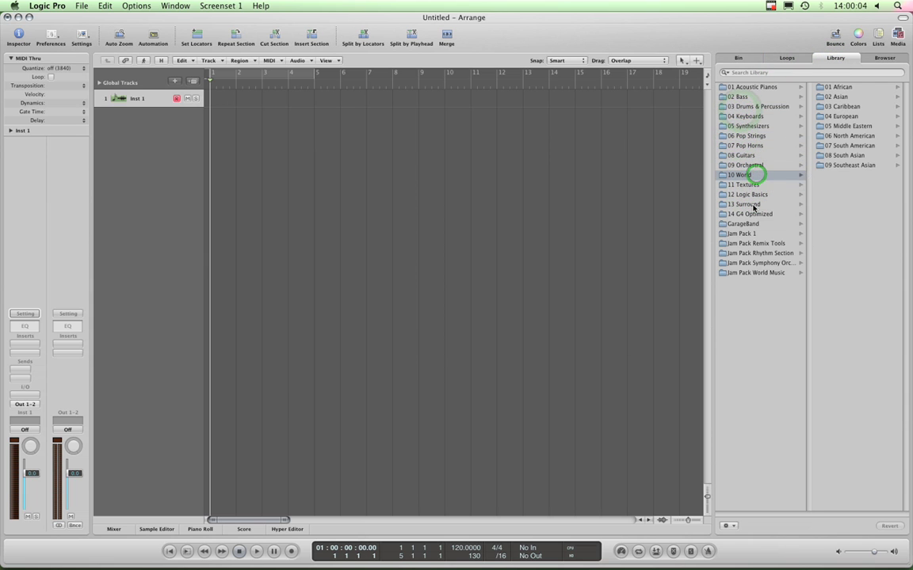
pyautogui.click(749, 204)
pyautogui.click(840, 165)
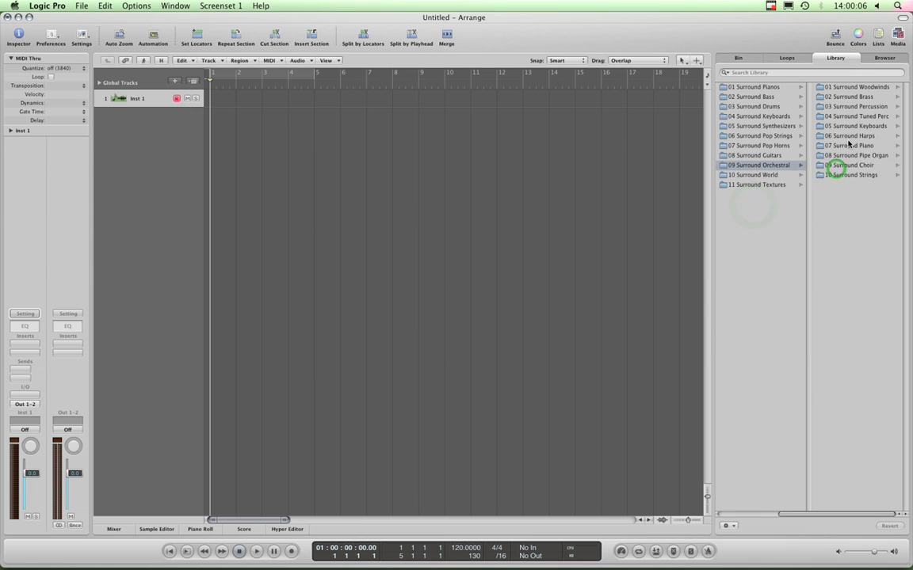
pyautogui.click(847, 138)
pyautogui.click(741, 97)
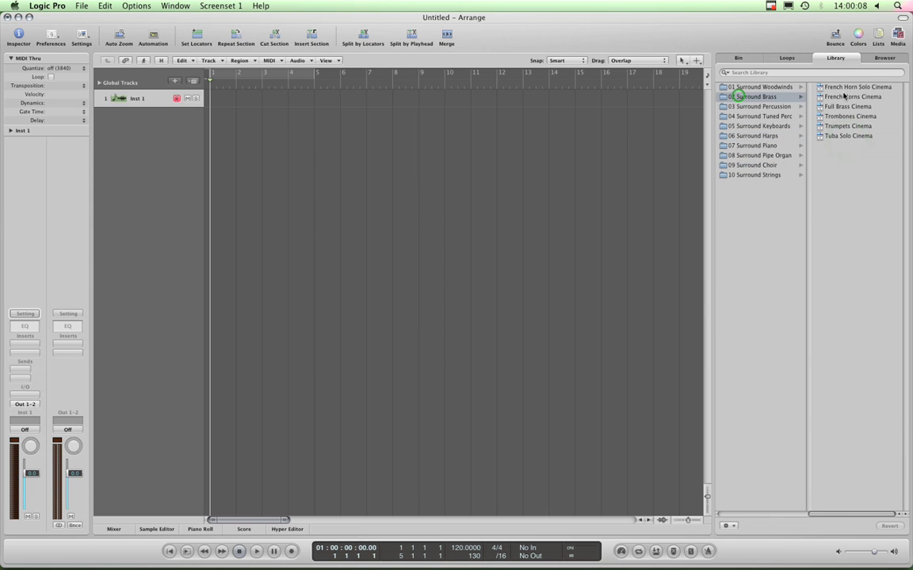
pyautogui.click(161, 98)
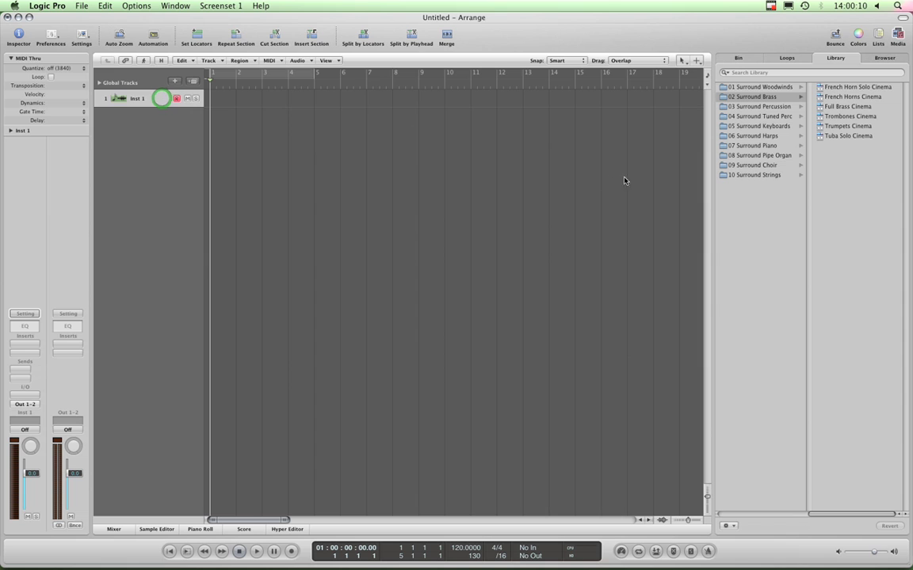
# Step: Scroll the Library left to show 13 Surround's contents beside the top-level categories
pyautogui.click(720, 515)
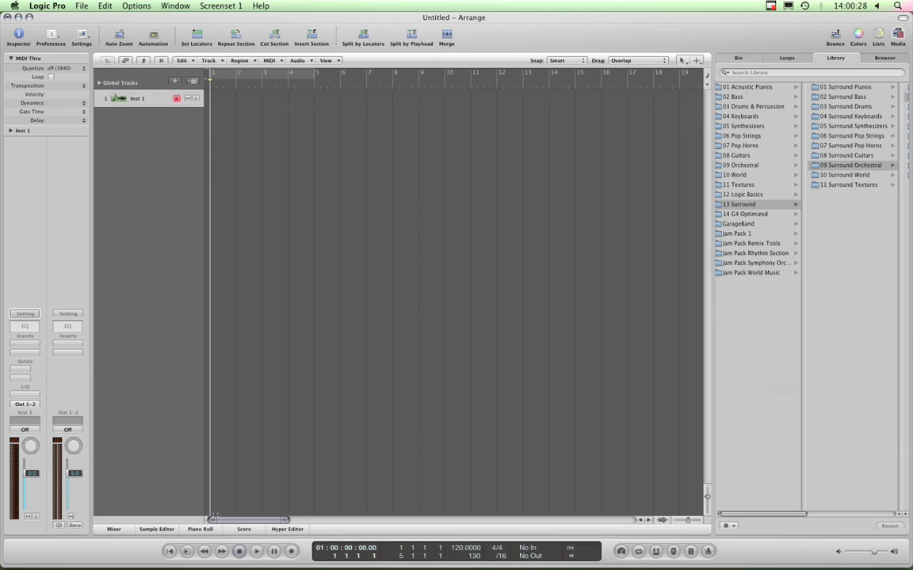
pyautogui.click(129, 530)
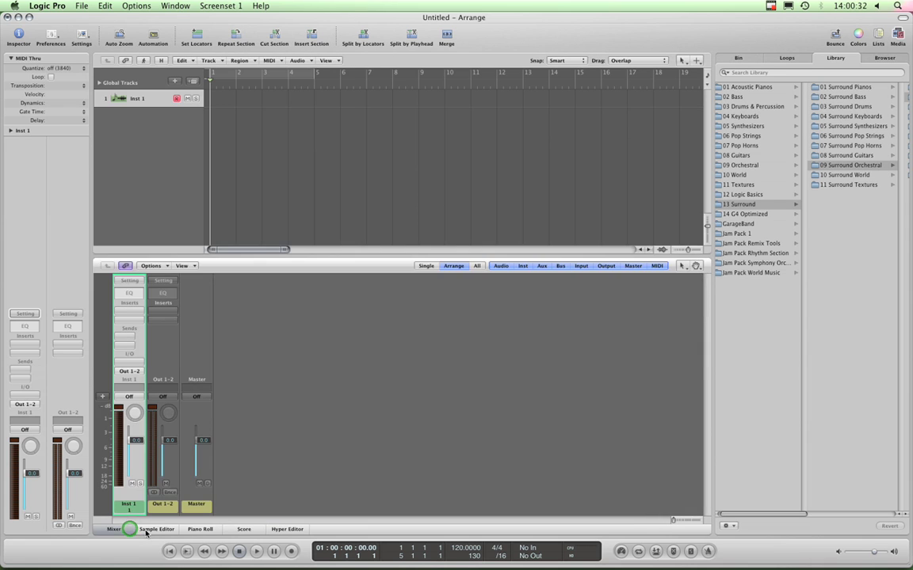
pyautogui.click(150, 529)
pyautogui.click(200, 529)
pyautogui.click(244, 530)
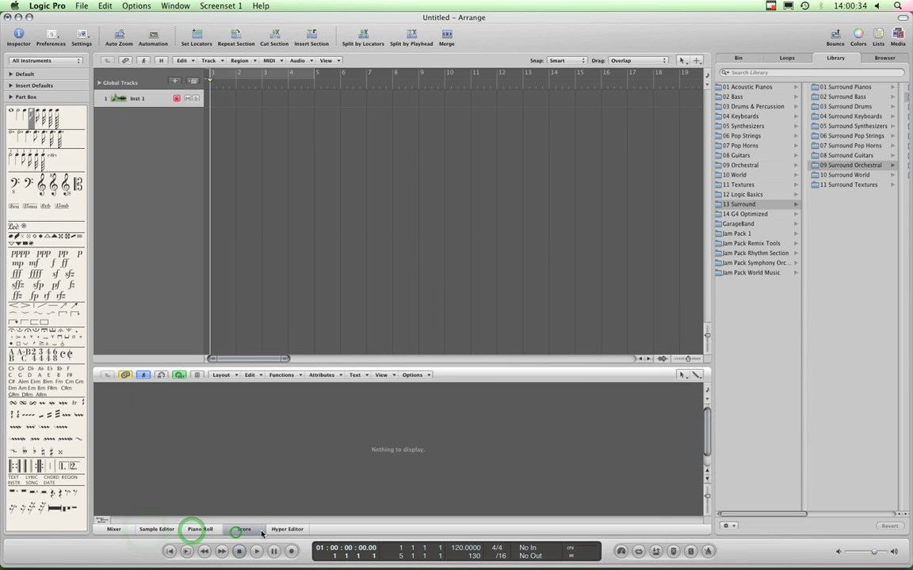
pyautogui.click(287, 529)
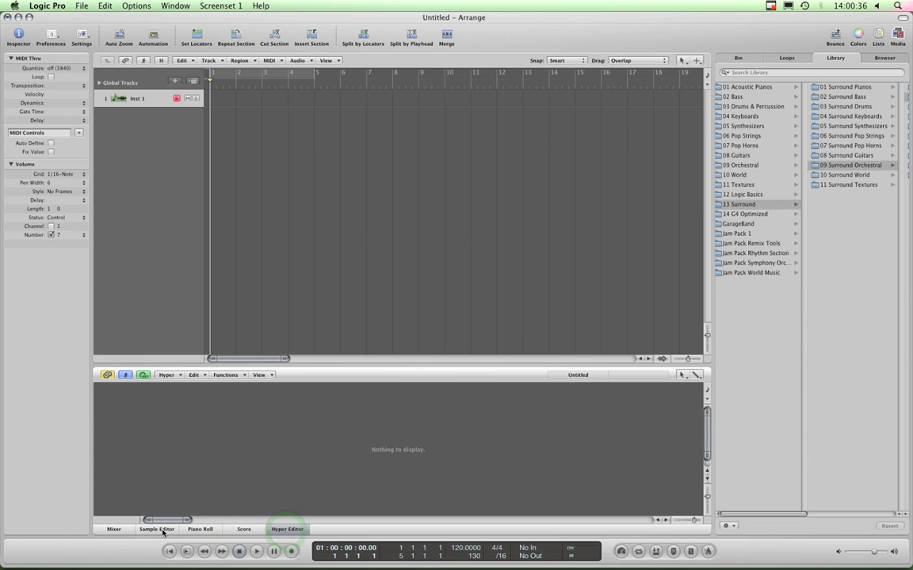
pyautogui.click(198, 531)
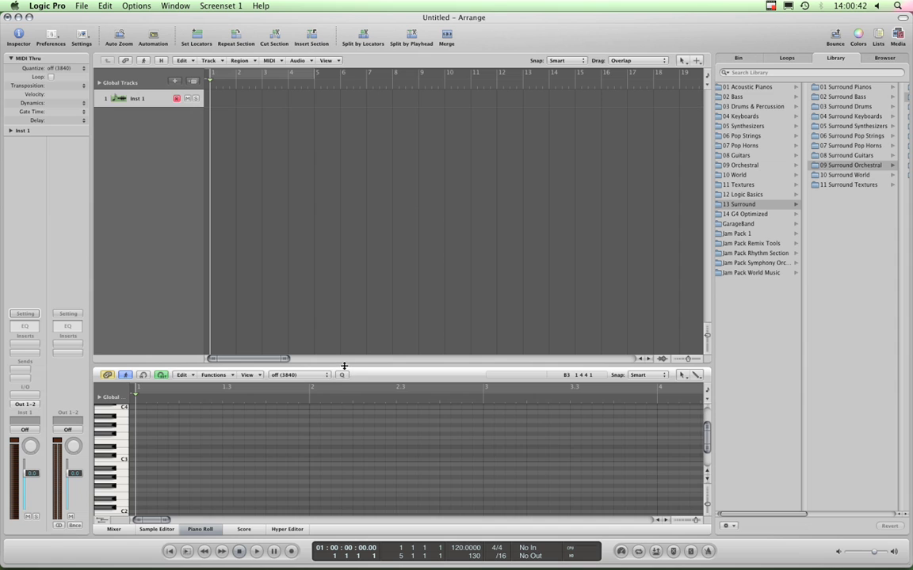
pyautogui.moveTo(344, 366); pyautogui.dragTo(344, 354)
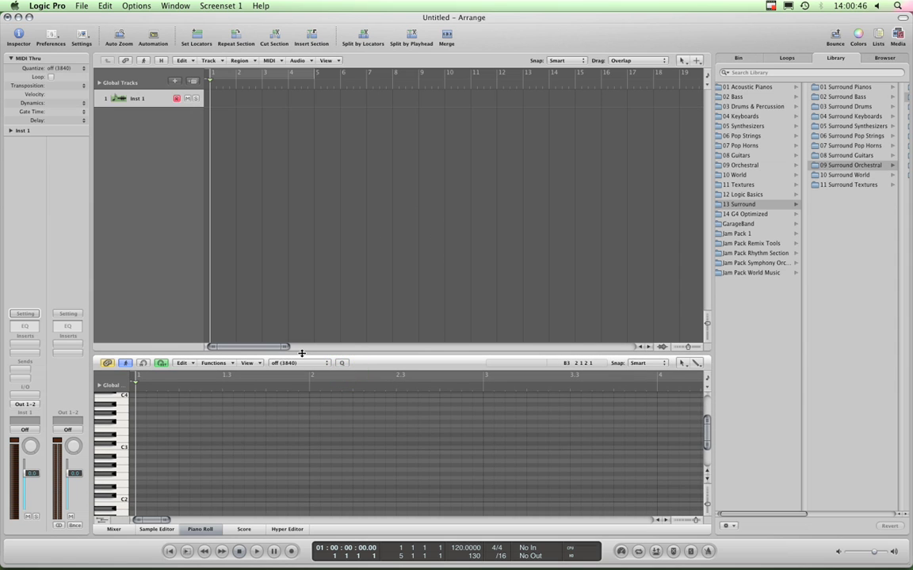
# Step: Adjust the lower editor's height and expand the Inst 1 track parameters in the Inspector
pyautogui.moveTo(301, 353); pyautogui.dragTo(302, 351)
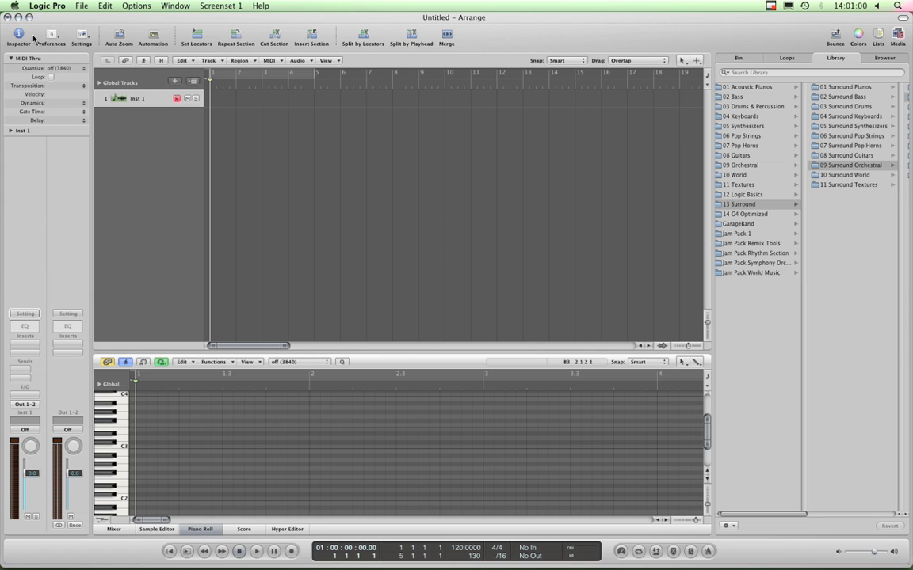
pyautogui.click(357, 55)
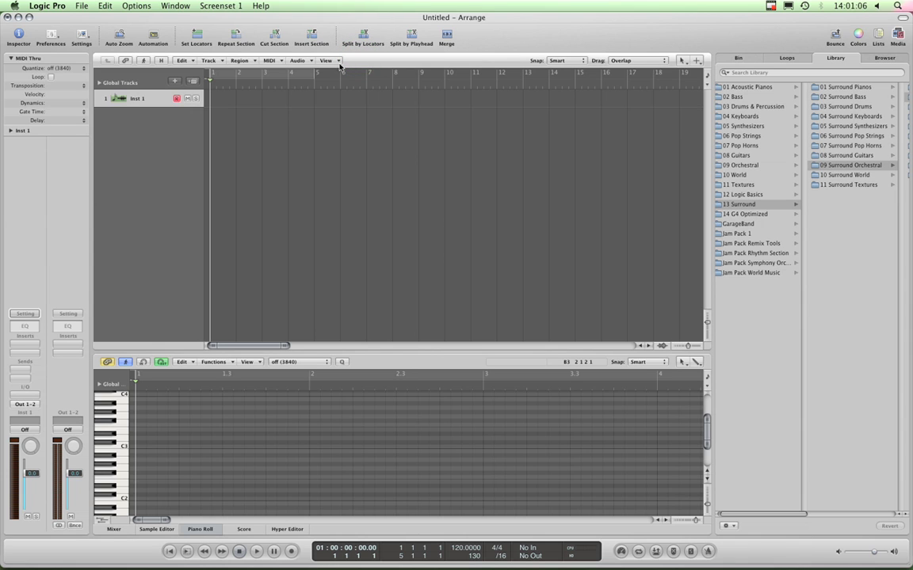
pyautogui.click(9, 131)
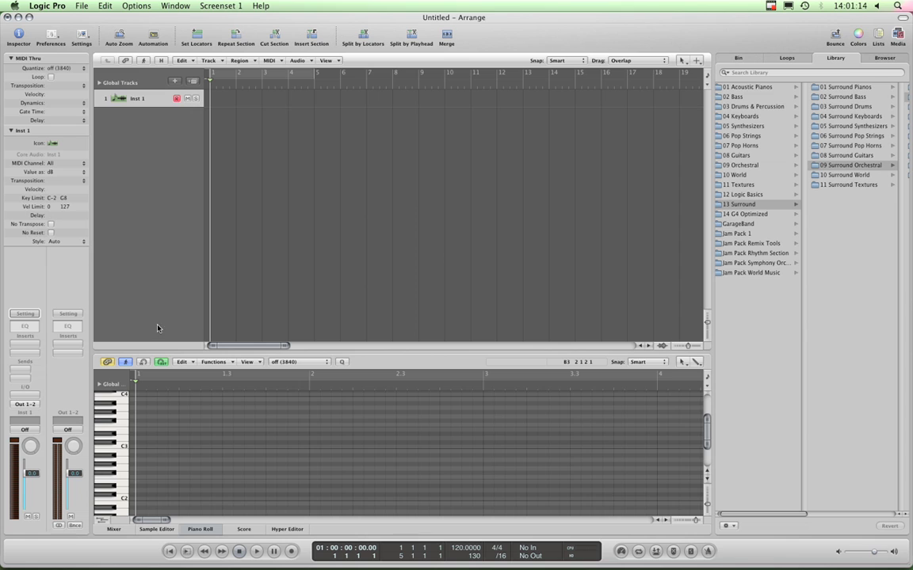
pyautogui.click(361, 368)
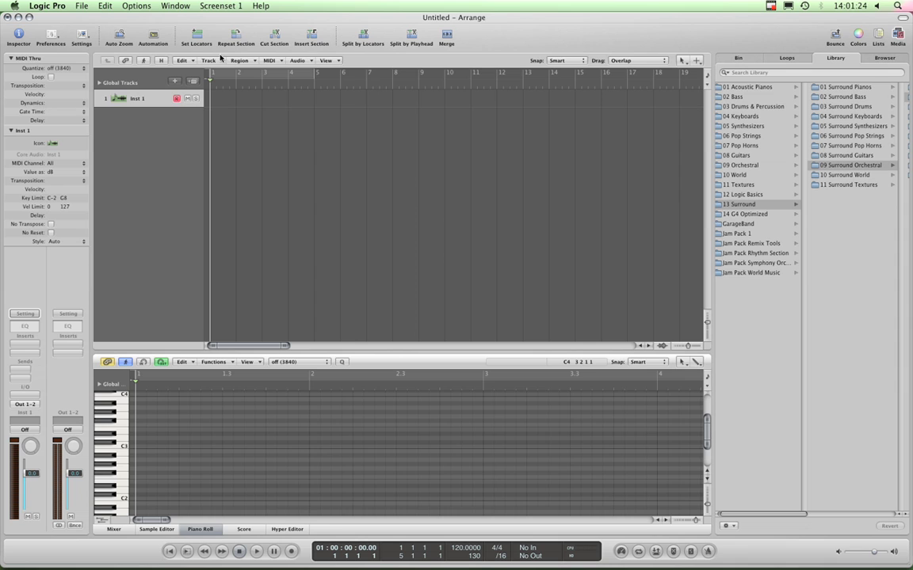
pyautogui.click(355, 64)
pyautogui.click(394, 361)
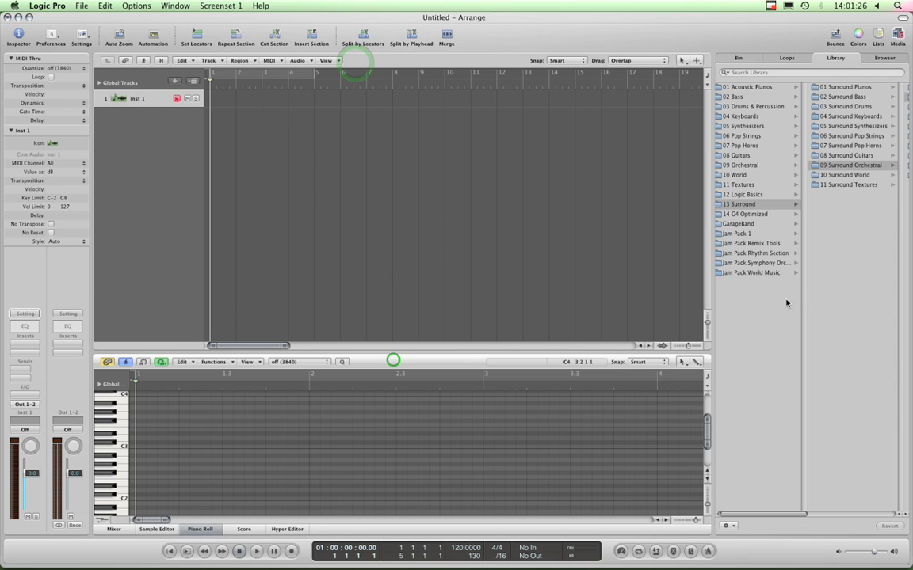
pyautogui.click(807, 292)
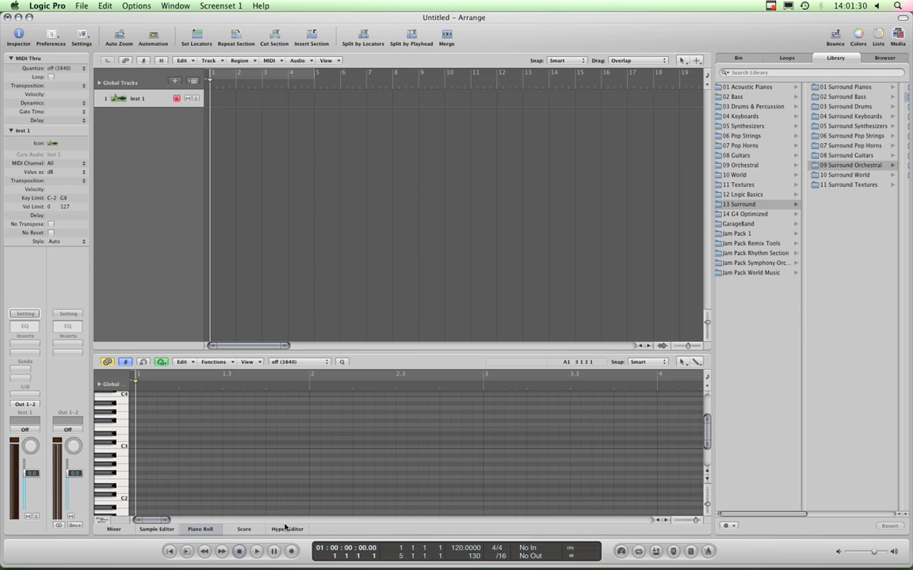
# Step: Try the Mixer and Sample Editor panes, then close the Piano Roll editor
pyautogui.click(123, 531)
pyautogui.click(145, 531)
pyautogui.click(190, 532)
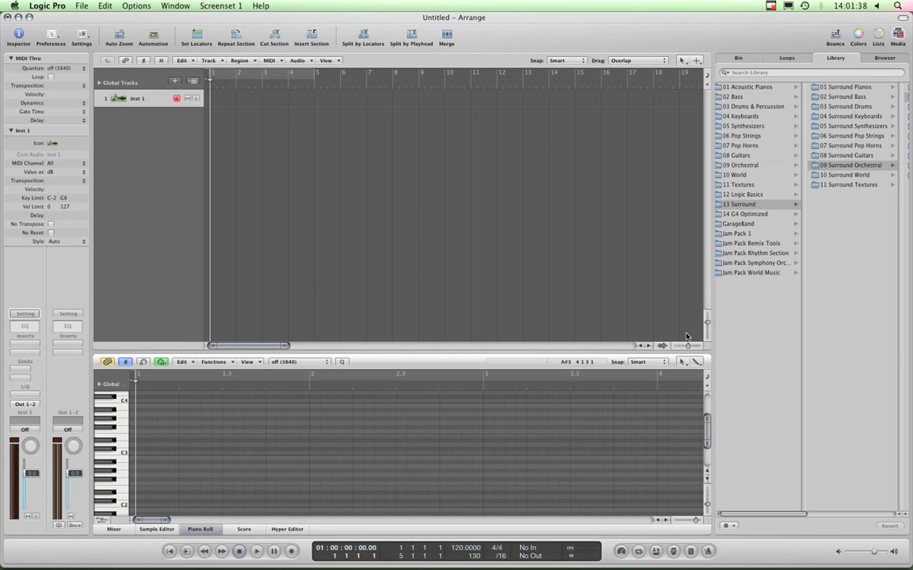
pyautogui.click(573, 22)
pyautogui.click(209, 527)
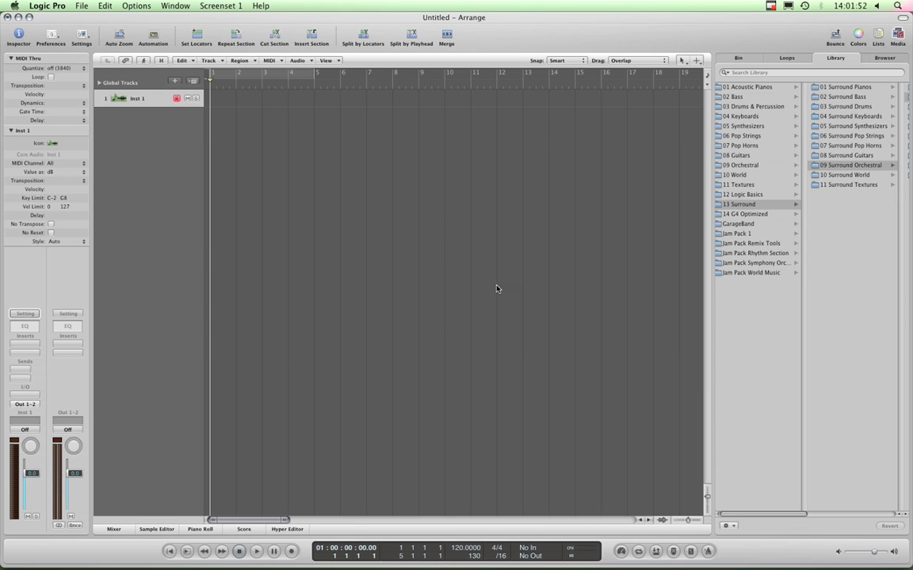
# Step: Hide the Library, Inspector and toolbar, then zoom the Arrange window to full screen
pyautogui.press('y')
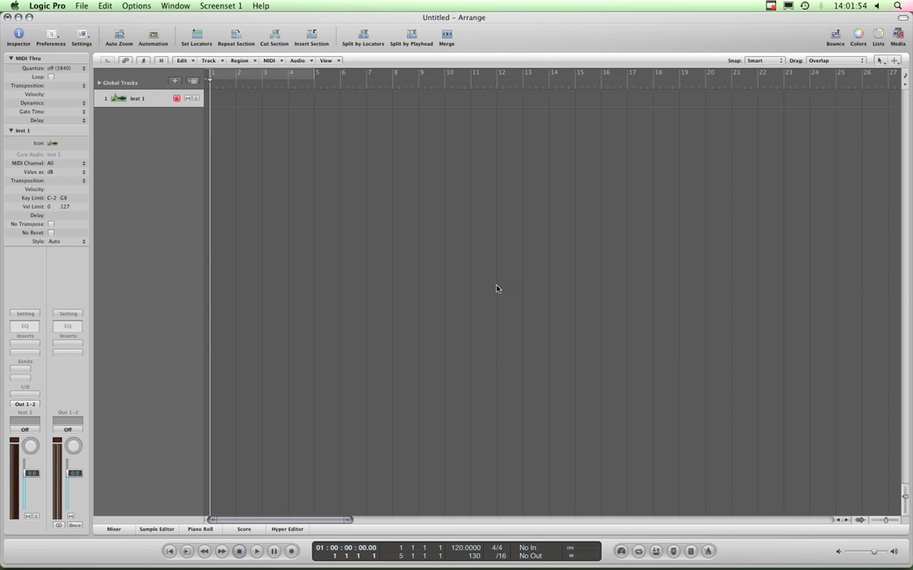
pyautogui.press('i')
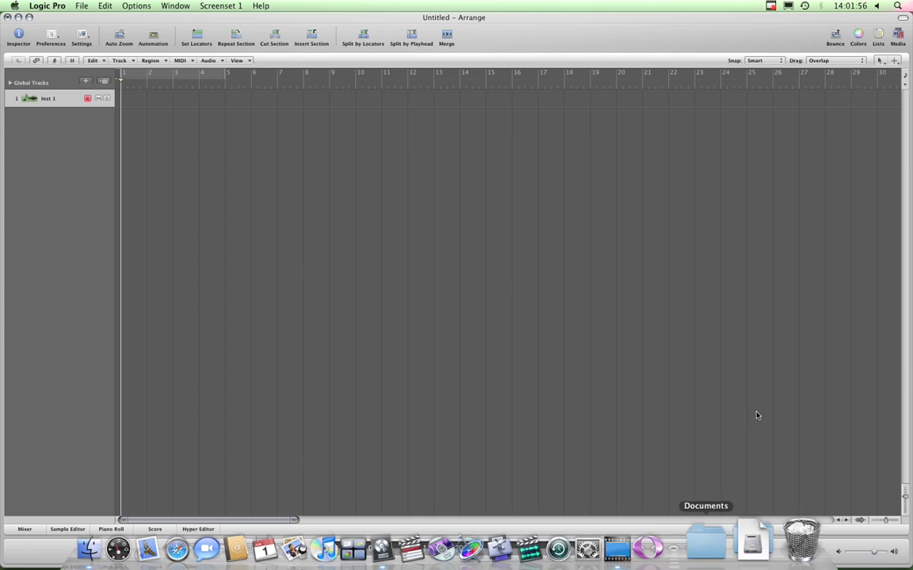
pyautogui.click(901, 19)
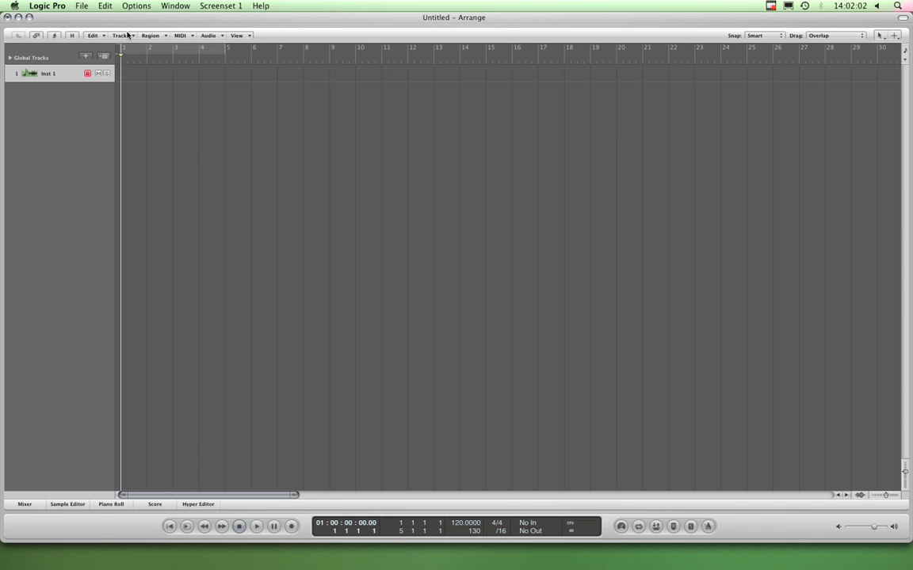
pyautogui.click(29, 18)
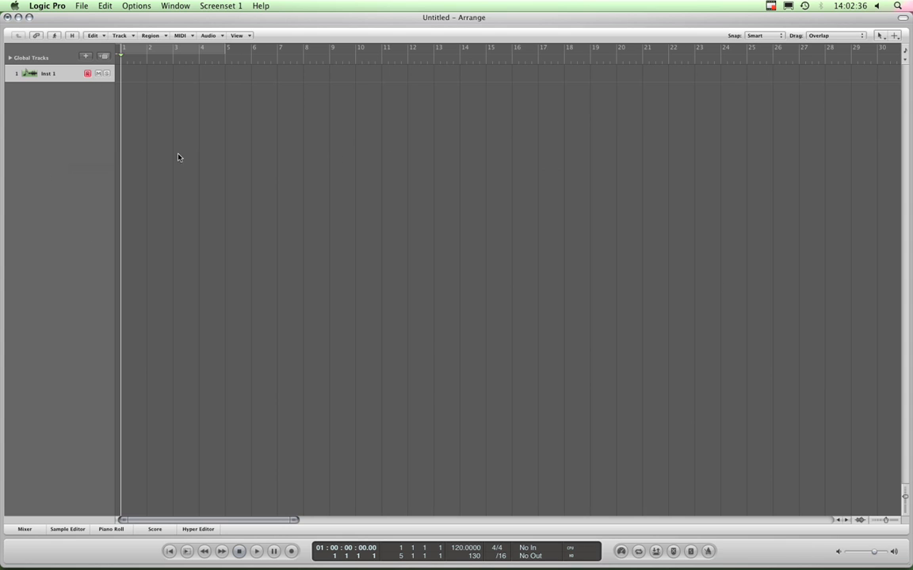
pyautogui.click(66, 156)
# Step: Toggle the Piano Roll and Score editors open and shut, then reopen the Library at 13 Surround
pyautogui.click(113, 528)
pyautogui.click(113, 529)
pyautogui.click(154, 529)
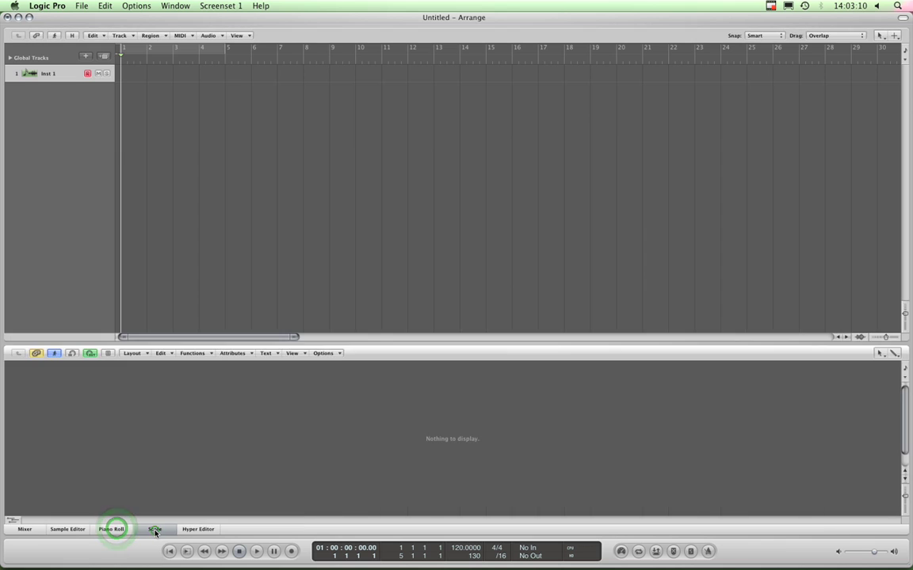
pyautogui.click(155, 529)
pyautogui.click(154, 530)
pyautogui.click(154, 529)
pyautogui.click(190, 532)
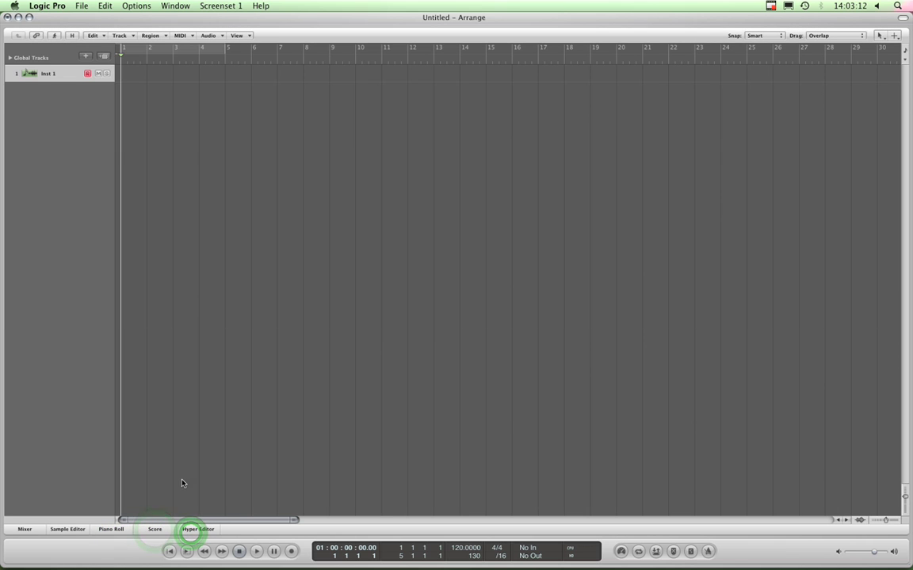
pyautogui.click(110, 549)
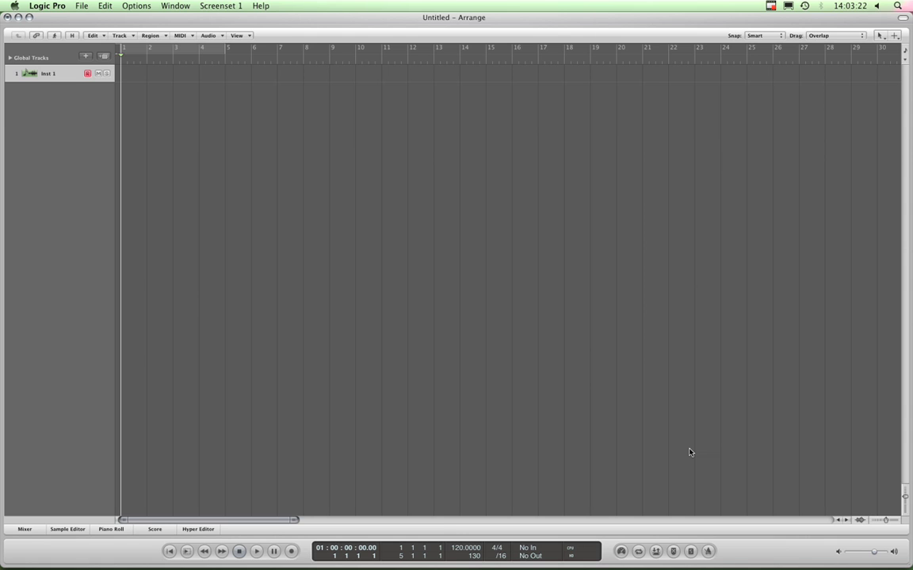
pyautogui.press('y')
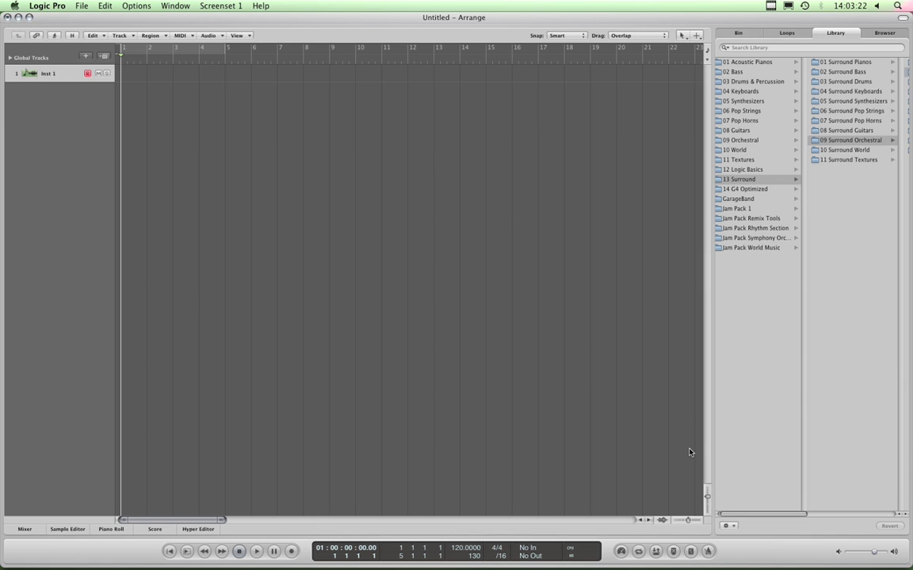
pyautogui.click(743, 121)
pyautogui.click(743, 91)
pyautogui.click(745, 81)
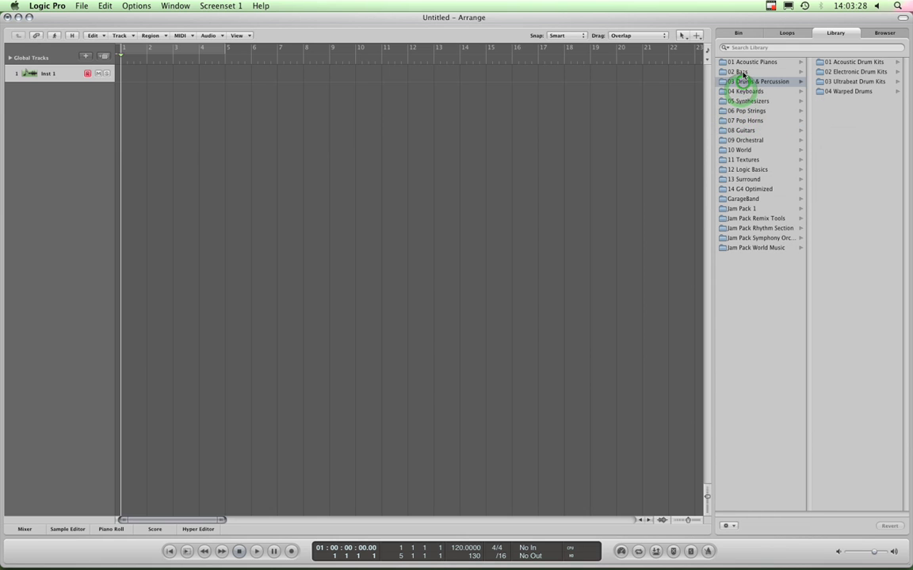
pyautogui.click(744, 72)
pyautogui.click(747, 120)
pyautogui.click(749, 140)
pyautogui.click(753, 169)
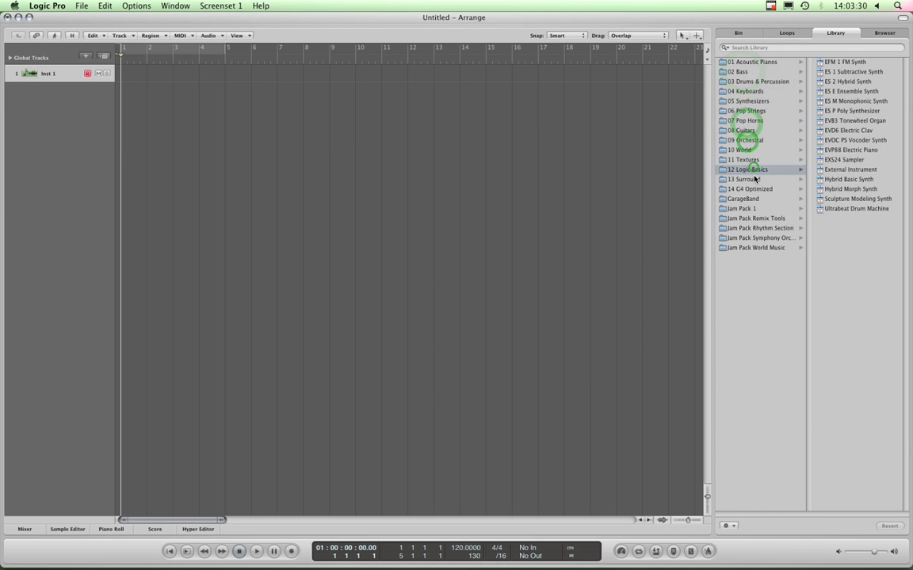
pyautogui.click(755, 179)
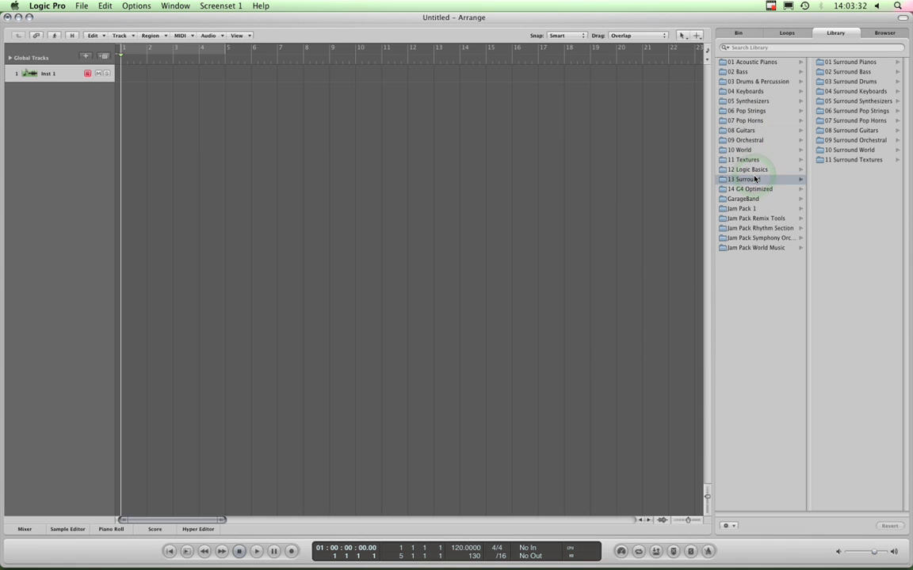
# Step: Hide the Library panel, then briefly open and close the Piano Roll editor
pyautogui.press('y')
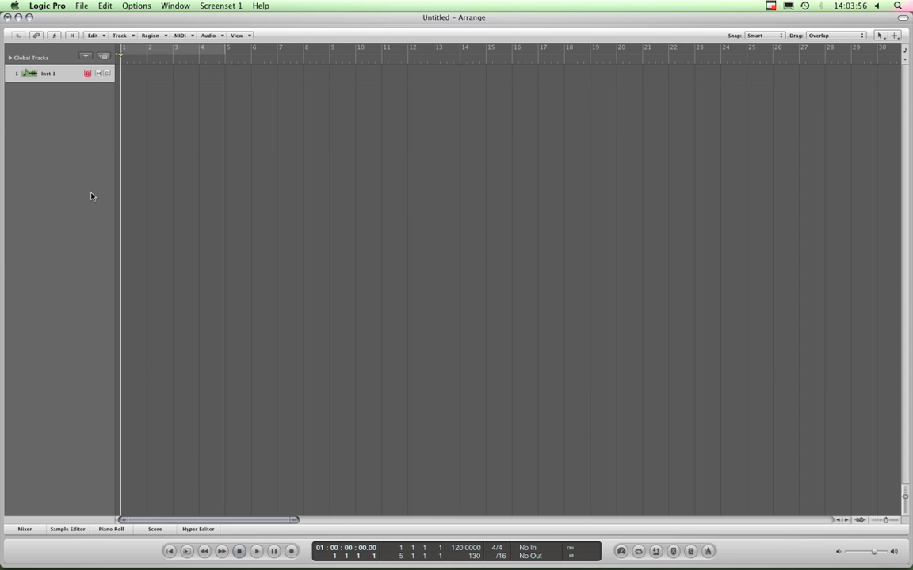
pyautogui.click(121, 529)
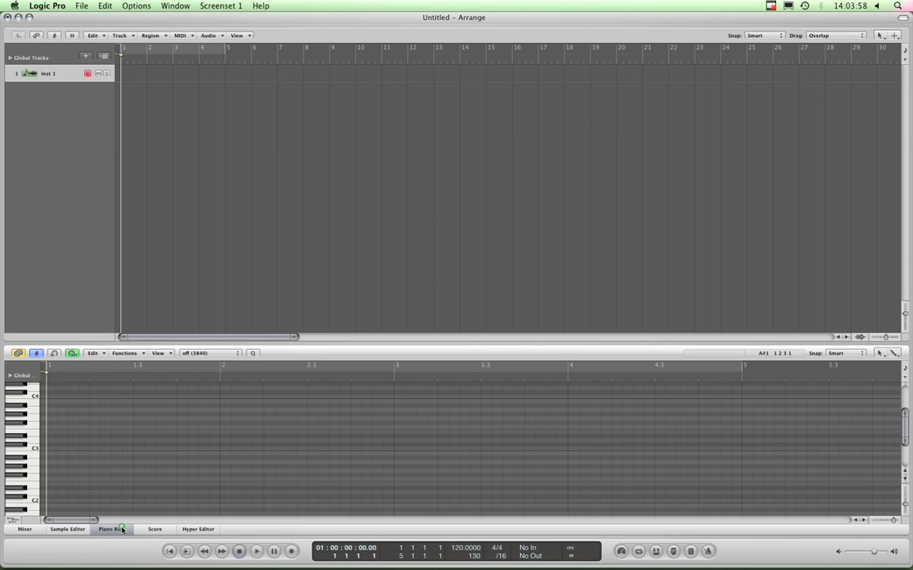
pyautogui.click(121, 529)
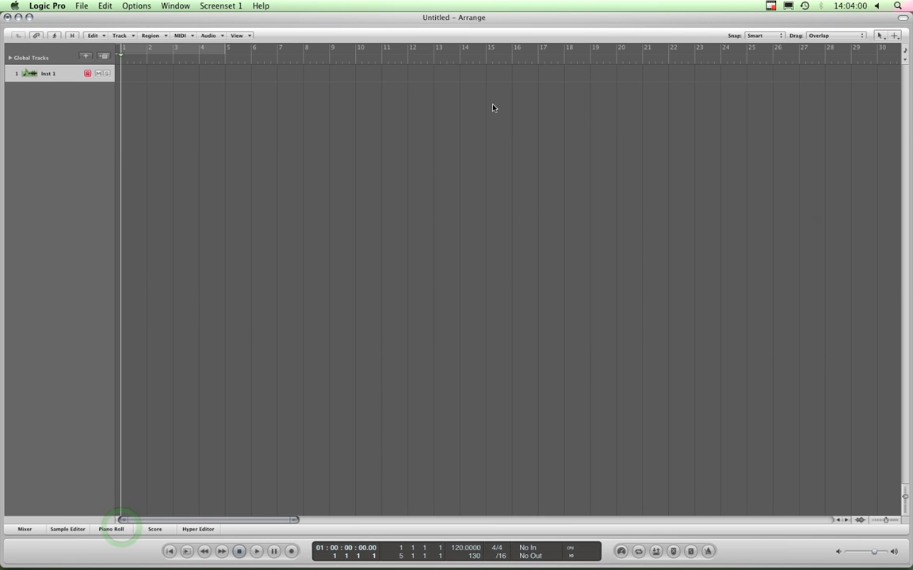